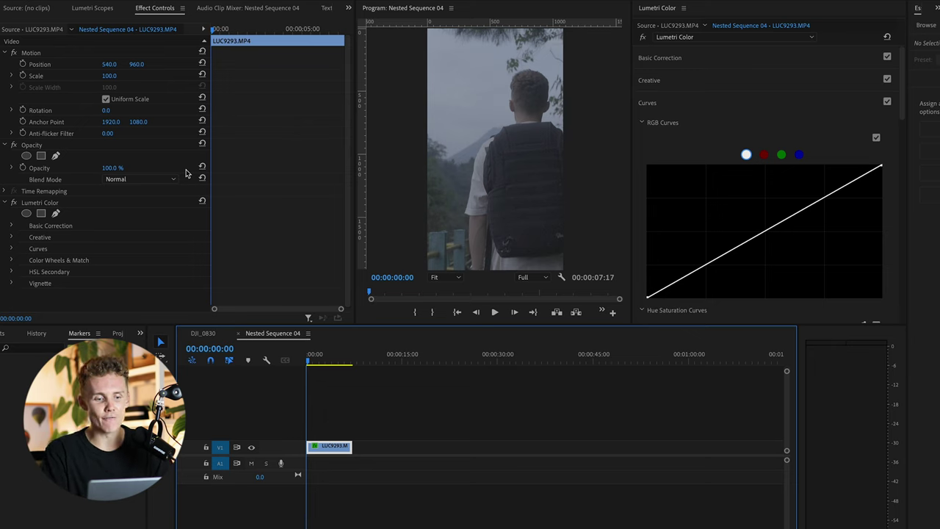
# Step: Play the start of the backpack clip, then park the playhead on frame 00:00:00:30
pyautogui.press('space')
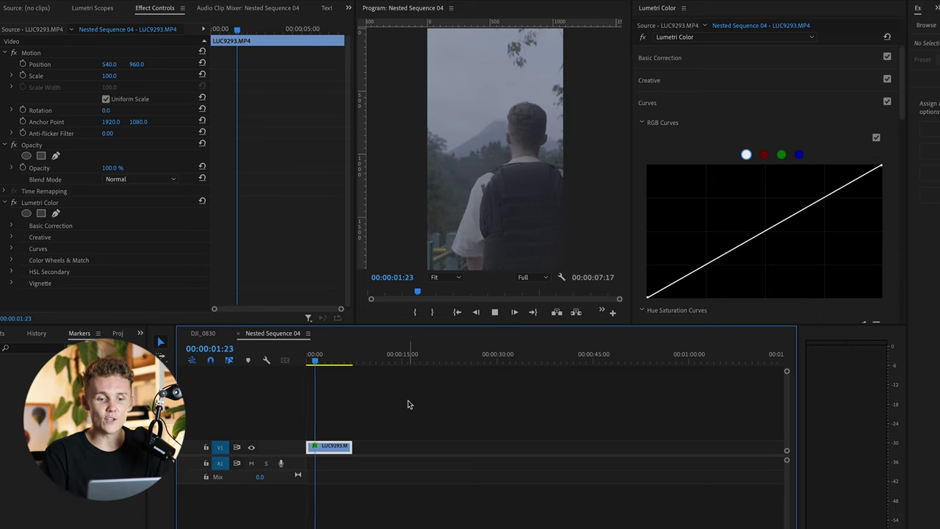
pyautogui.press('space')
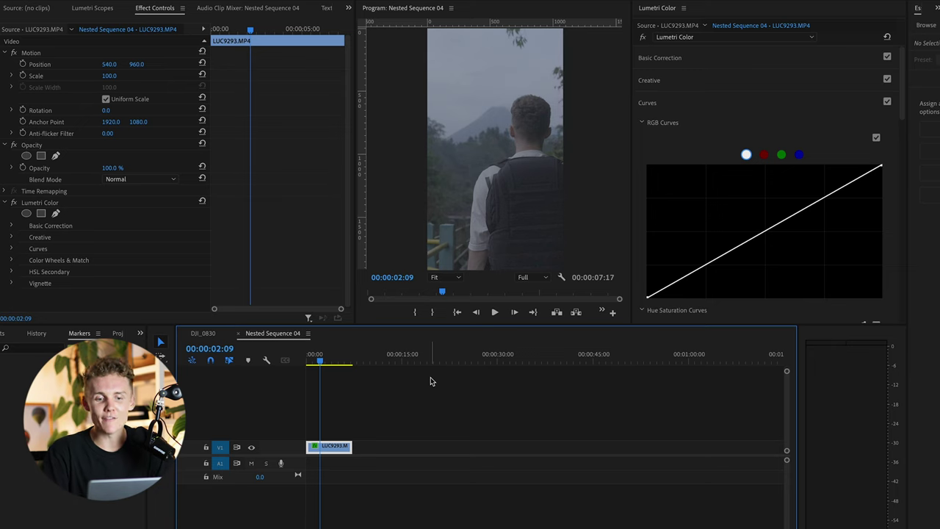
pyautogui.click(317, 363)
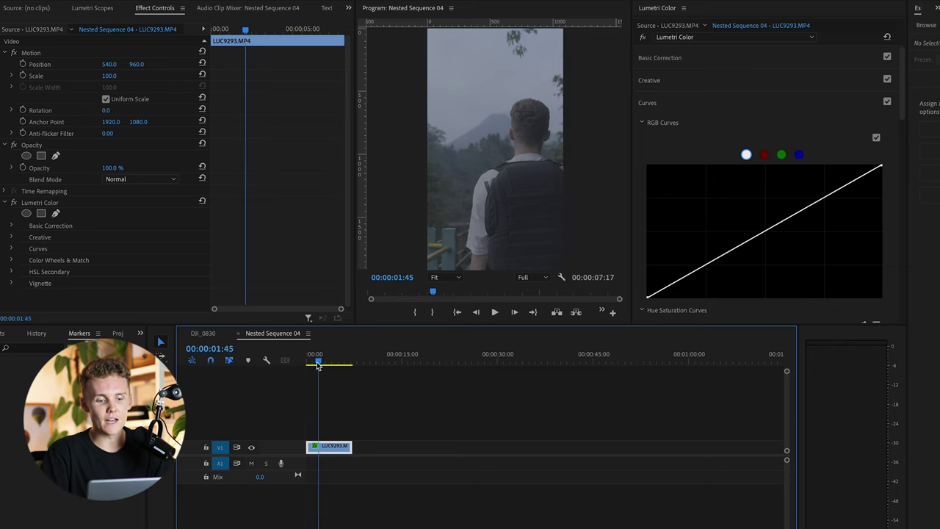
pyautogui.moveTo(318, 365); pyautogui.dragTo(309, 363)
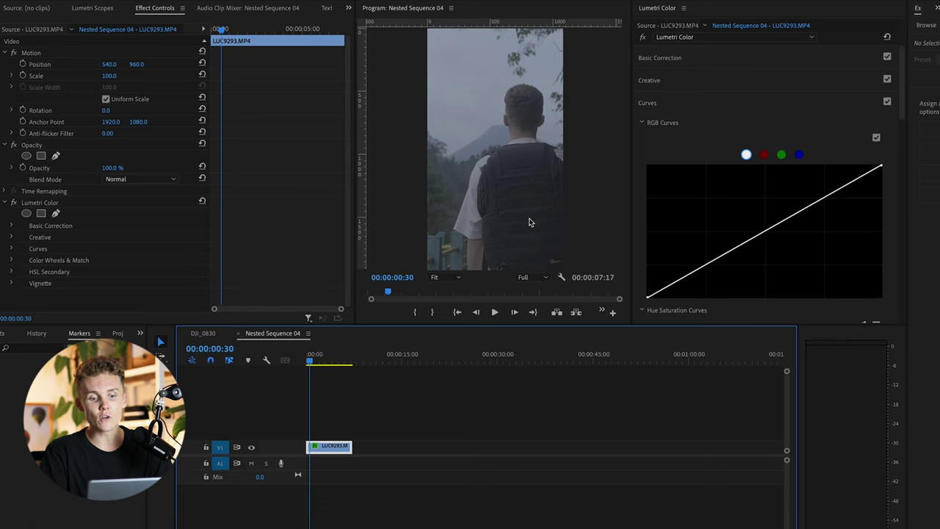
# Step: Inspect the backpack's dark areas in the program preview at 150% zoom, then return the preview to Fit
pyautogui.click(459, 278)
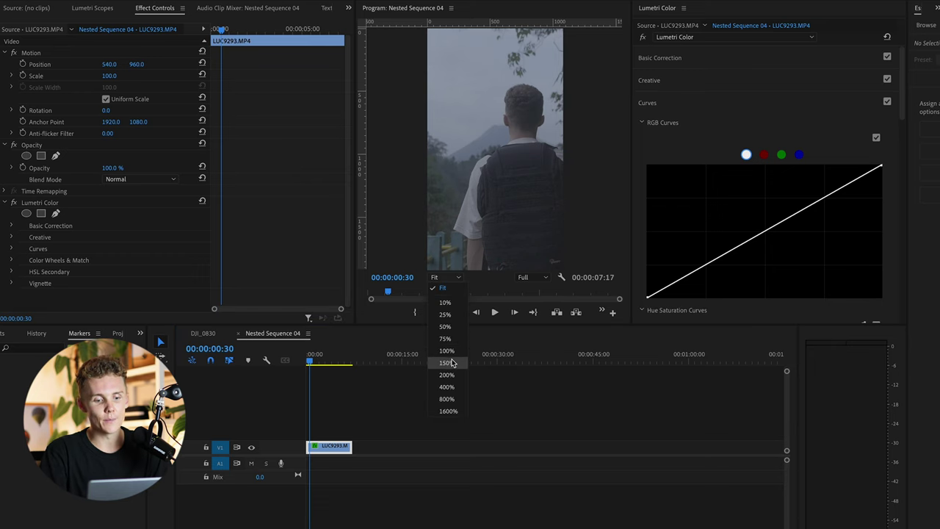
pyautogui.click(446, 363)
pyautogui.scroll(-3, 618, 175)
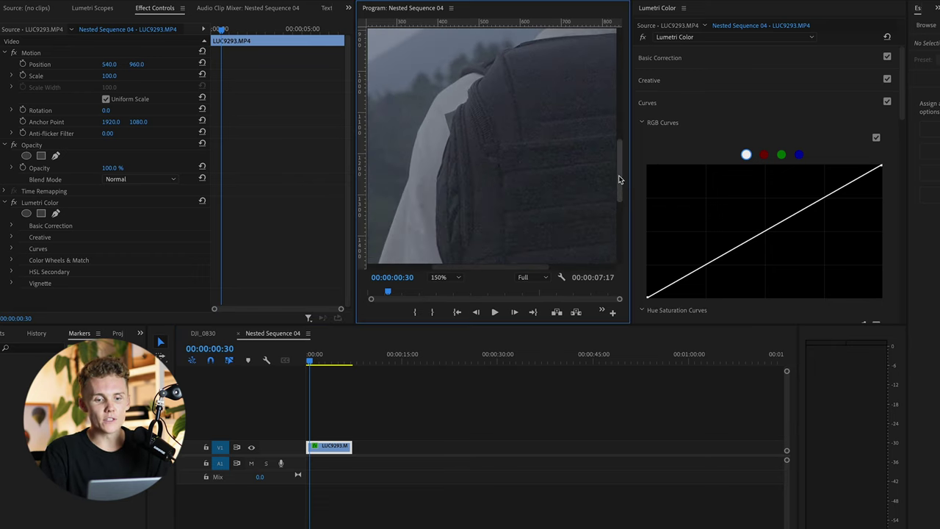
pyautogui.moveTo(456, 268); pyautogui.dragTo(492, 271)
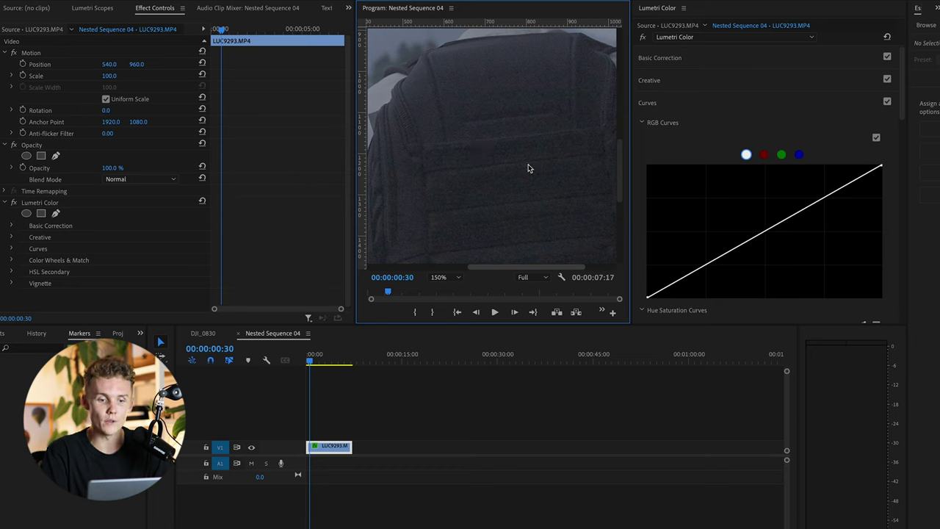
pyautogui.click(456, 279)
pyautogui.click(451, 290)
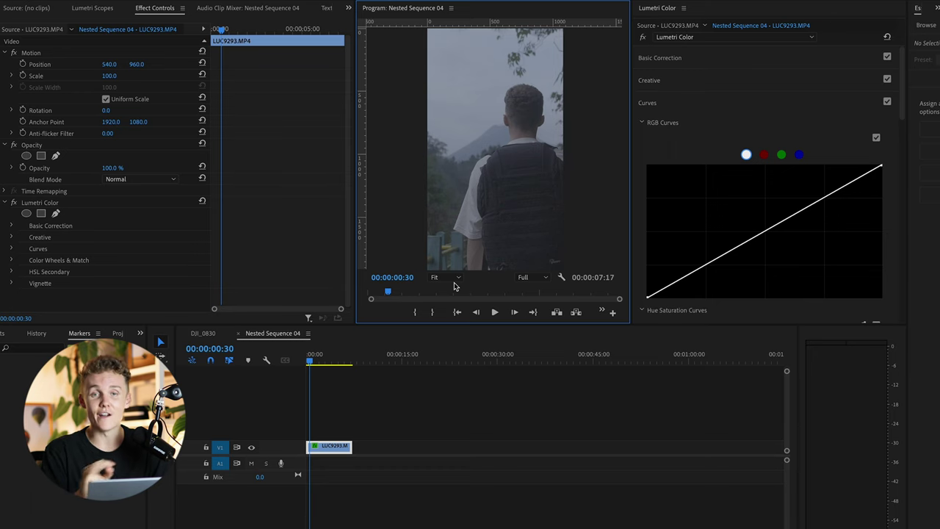
# Step: Add anchor points at magenta and light blue on the Hue vs Sat curve to bracket the blue-purple range
pyautogui.scroll(-3, 704, 139)
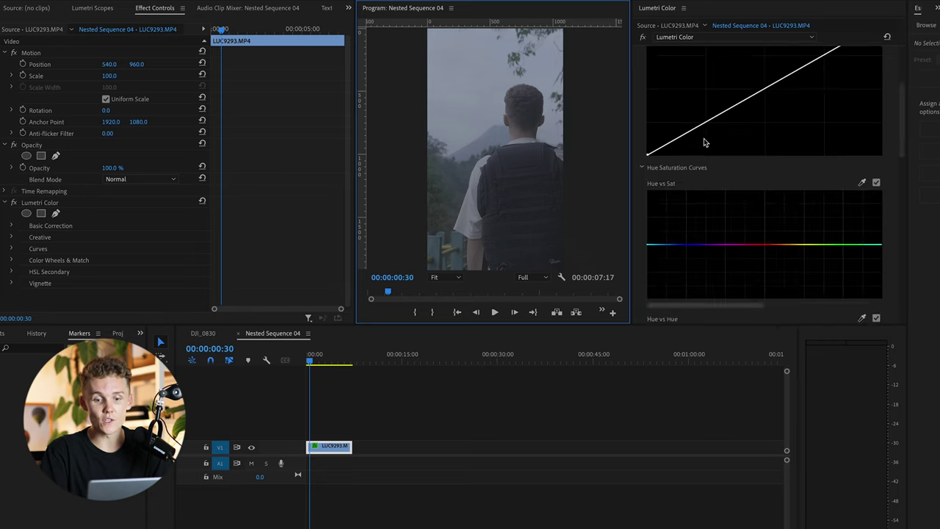
pyautogui.click(726, 245)
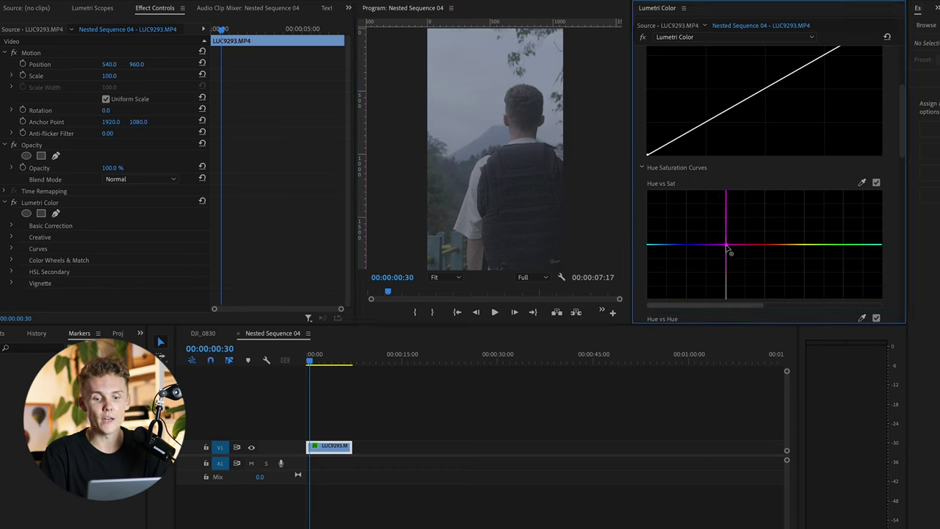
pyautogui.click(664, 245)
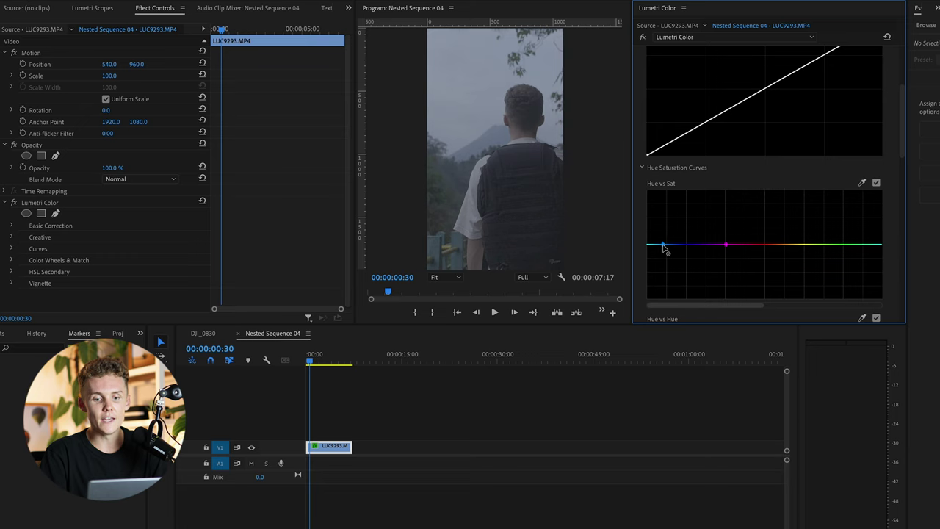
# Step: With the backpack previewed at 100%, pull the blue-to-purple section of the Hue vs Sat curve well down and smooth its edges with extra points
pyautogui.click(459, 278)
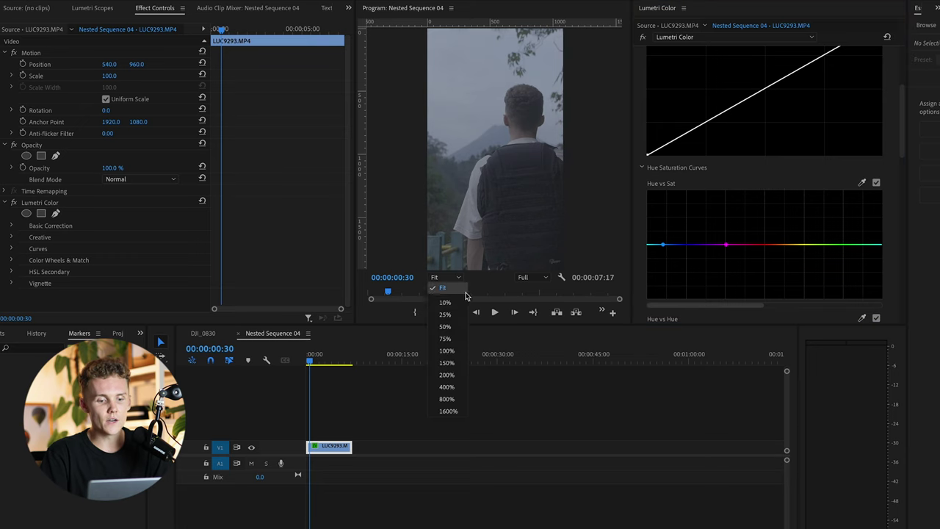
pyautogui.click(455, 354)
pyautogui.moveTo(618, 152); pyautogui.dragTo(617, 183)
pyautogui.moveTo(538, 270); pyautogui.dragTo(579, 269)
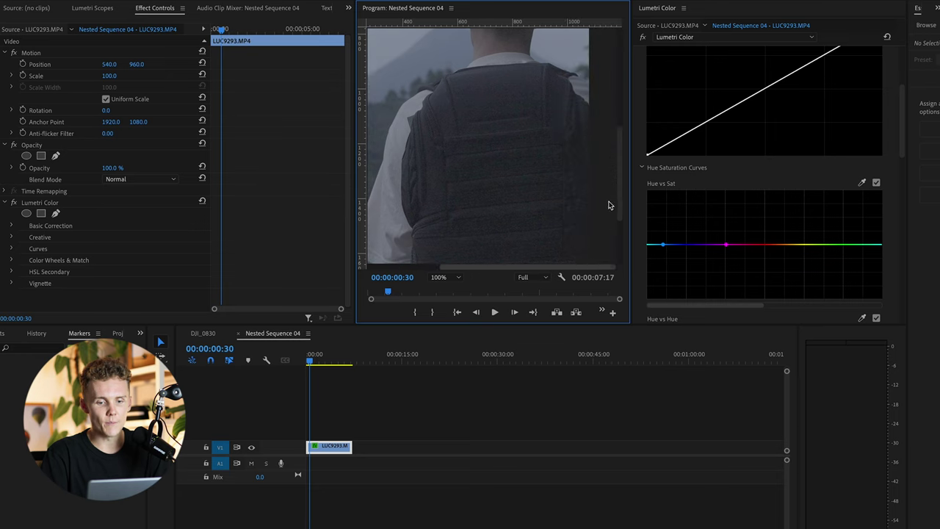
pyautogui.moveTo(693, 245); pyautogui.dragTo(712, 284)
pyautogui.click(711, 263)
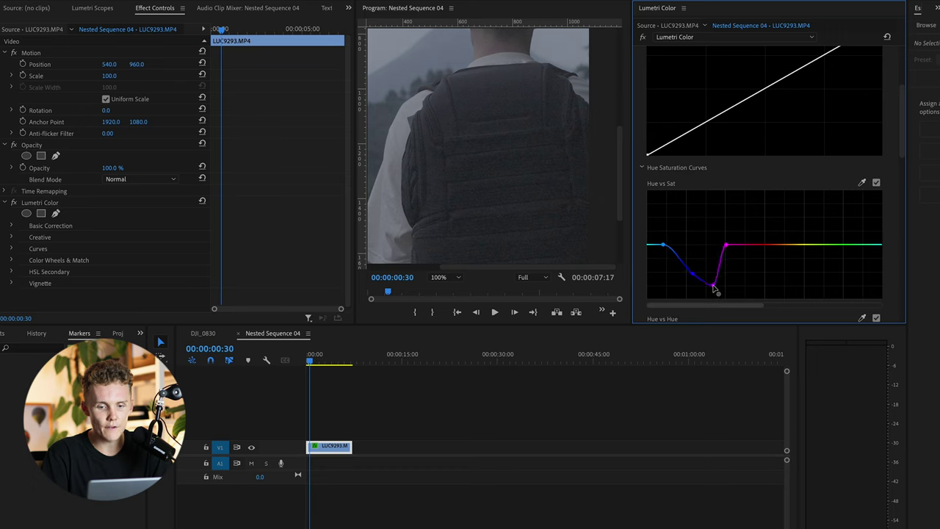
pyautogui.moveTo(663, 244); pyautogui.dragTo(662, 256)
pyautogui.moveTo(726, 245); pyautogui.dragTo(664, 249)
# Step: Compare the backpack with the Hue vs Sat adjustment off and on, leave it enabled and set the preview back to Fit
pyautogui.click(877, 183)
pyautogui.click(877, 182)
pyautogui.click(877, 183)
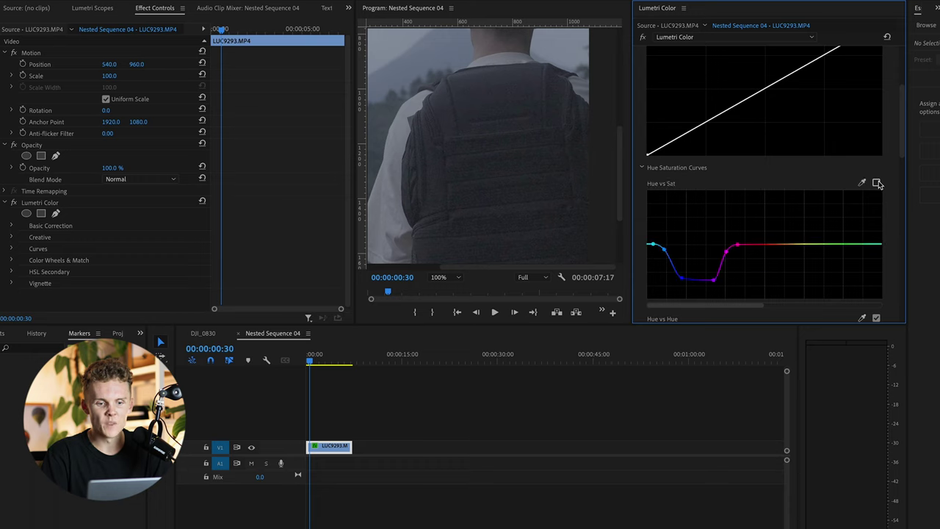
pyautogui.click(877, 183)
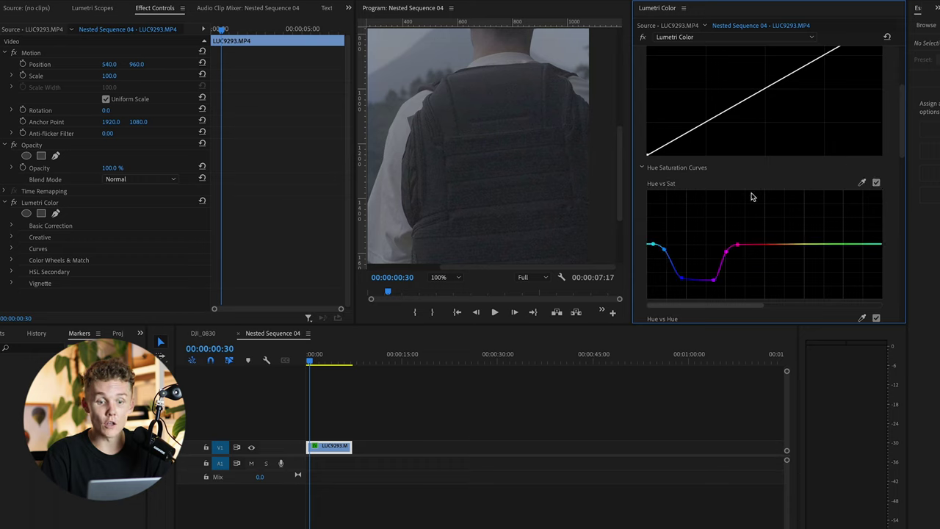
pyautogui.click(441, 278)
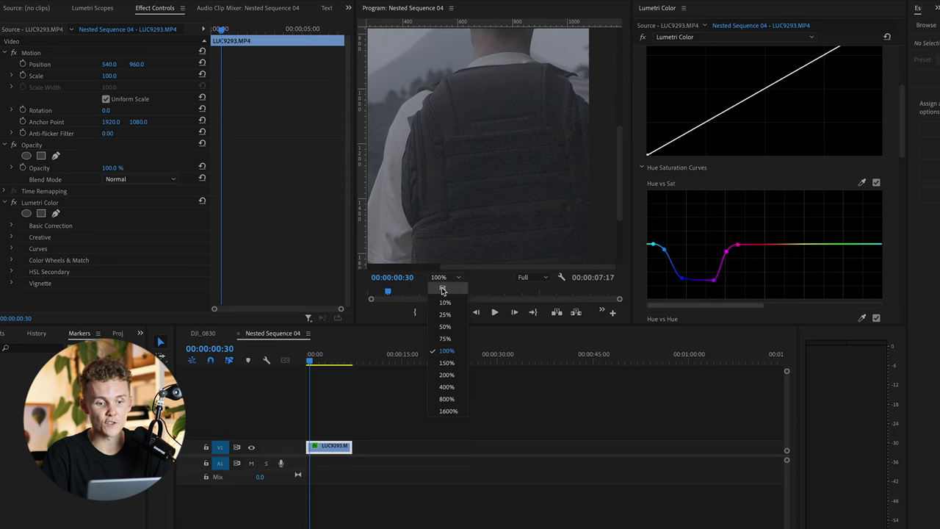
pyautogui.click(441, 290)
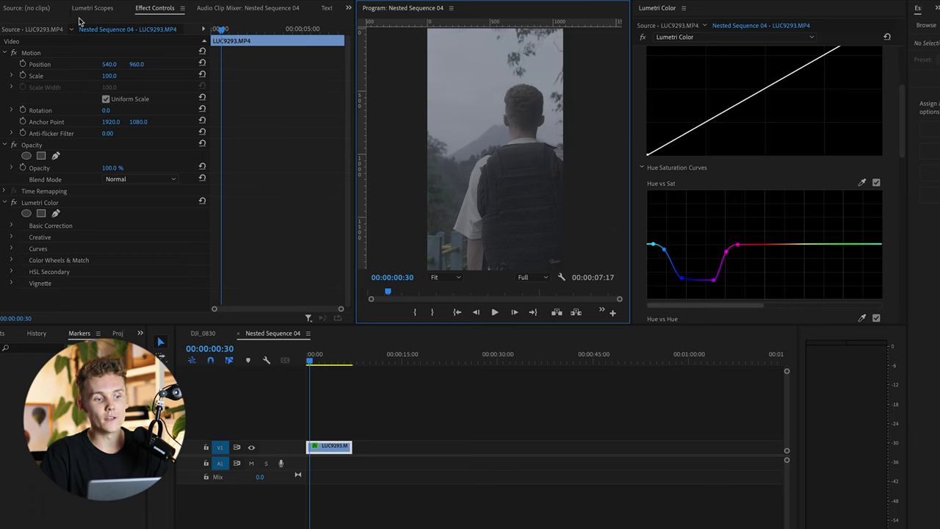
# Step: Display the Lumetri Scopes waveform for the clip and check where it is listed among the available panels
pyautogui.click(89, 9)
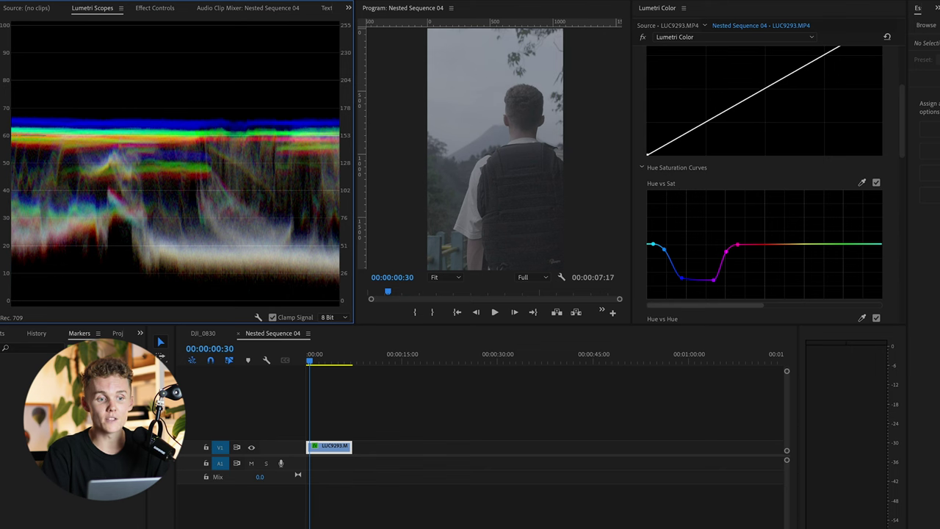
pyautogui.click(345, 0)
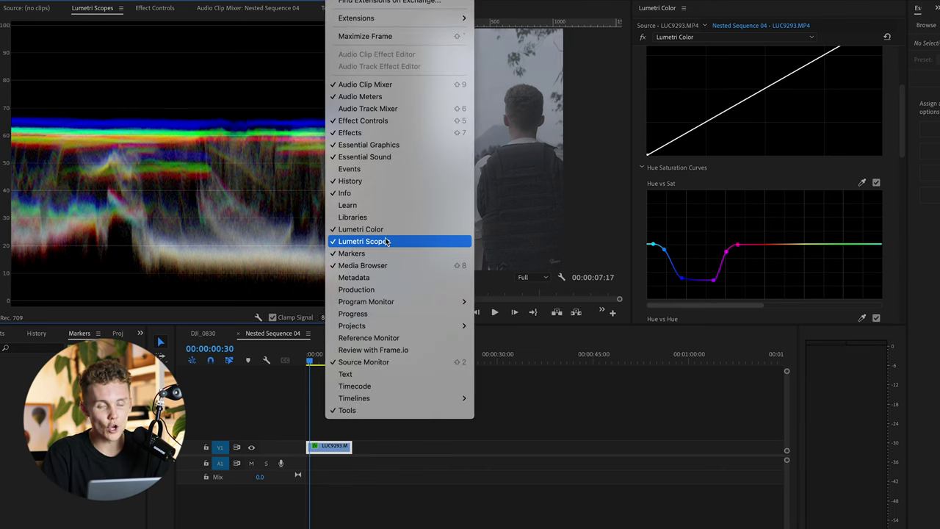
pyautogui.click(376, 0)
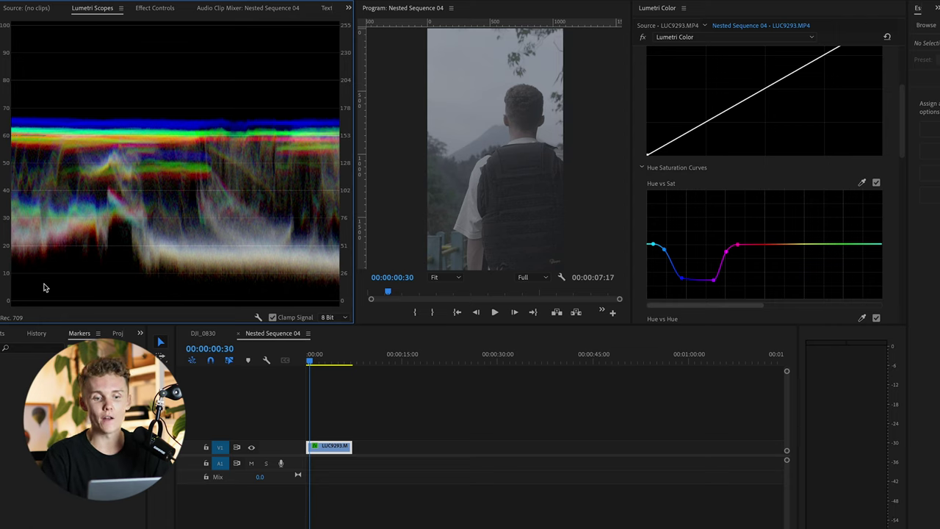
# Step: Step the playhead back eight frames to 00:00:00:22
pyautogui.press('Left')
pyautogui.press('Left')
pyautogui.press('Left')
pyautogui.press('Left')
pyautogui.press('Left')
pyautogui.press('Left')
pyautogui.press('Left')
pyautogui.press('Left')
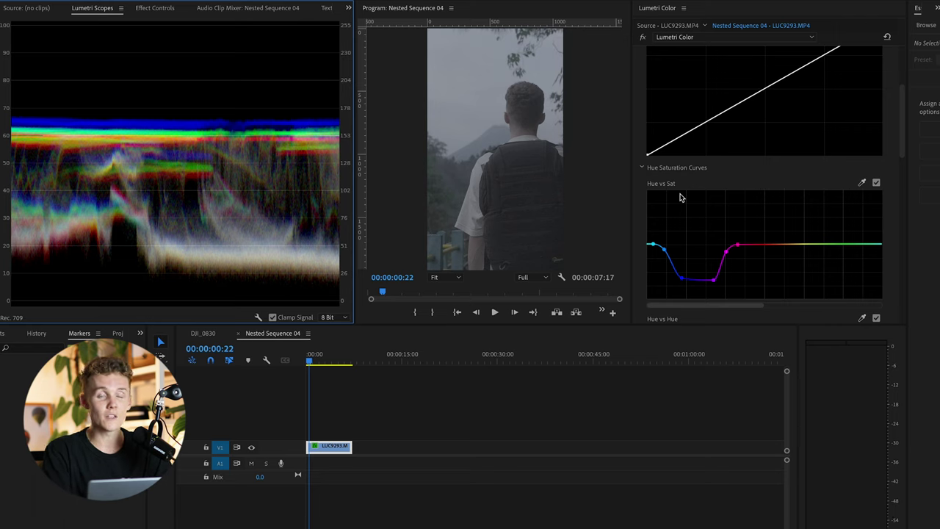
# Step: Raise the clip's Exposure to 1.1 and Highlights to 29.9 in Basic Correction
pyautogui.scroll(5, 680, 196)
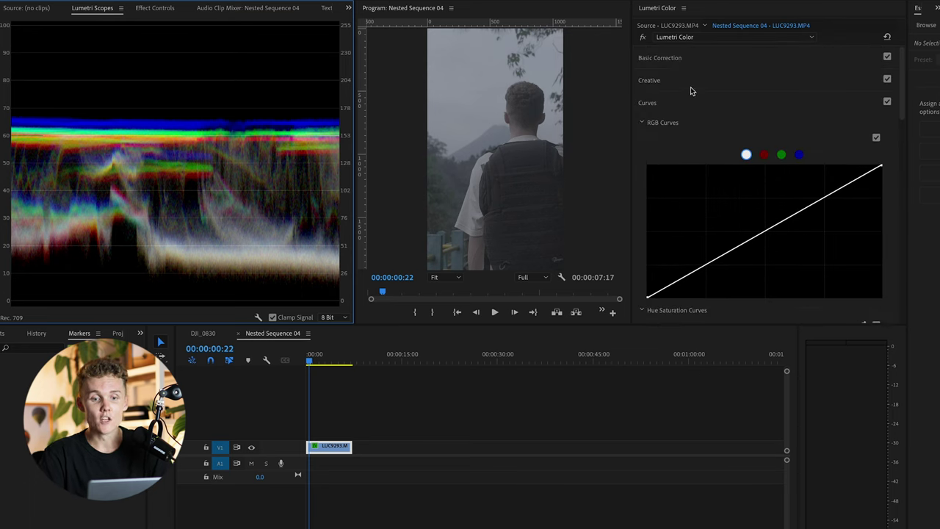
pyautogui.click(680, 60)
pyautogui.moveTo(782, 218); pyautogui.dragTo(808, 246)
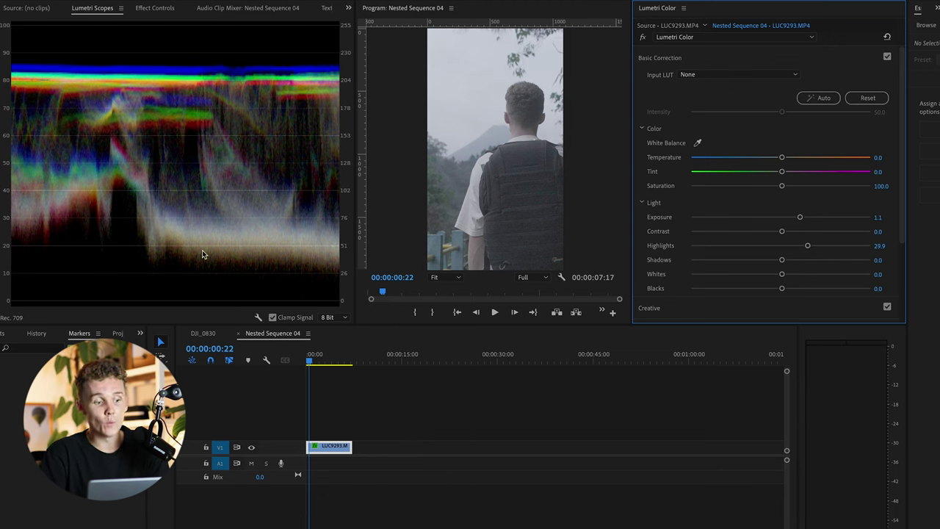
# Step: Set the clip's Contrast to 56.1, Shadows to -64.6 and Blacks to -3.0
pyautogui.moveTo(781, 260); pyautogui.dragTo(747, 266)
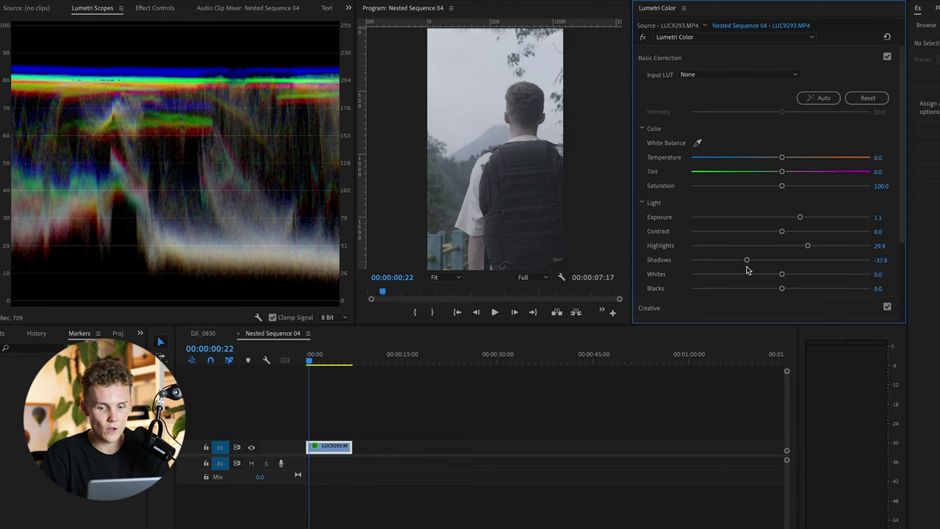
pyautogui.moveTo(783, 232); pyautogui.dragTo(830, 236)
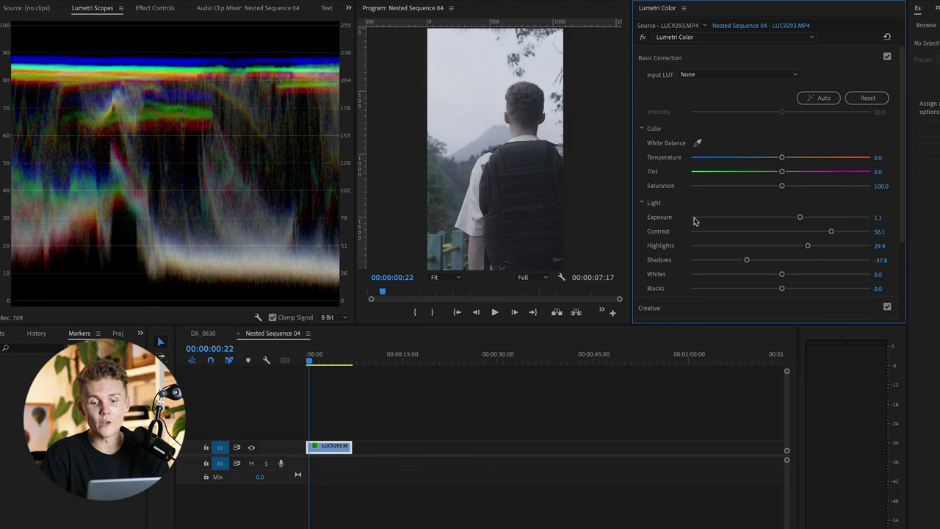
pyautogui.moveTo(745, 260); pyautogui.dragTo(722, 261)
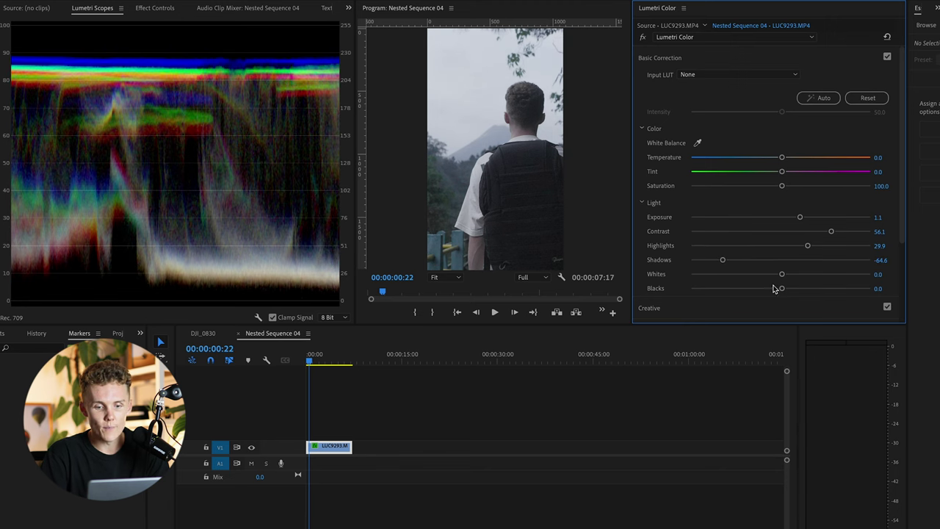
pyautogui.moveTo(781, 290); pyautogui.dragTo(778, 291)
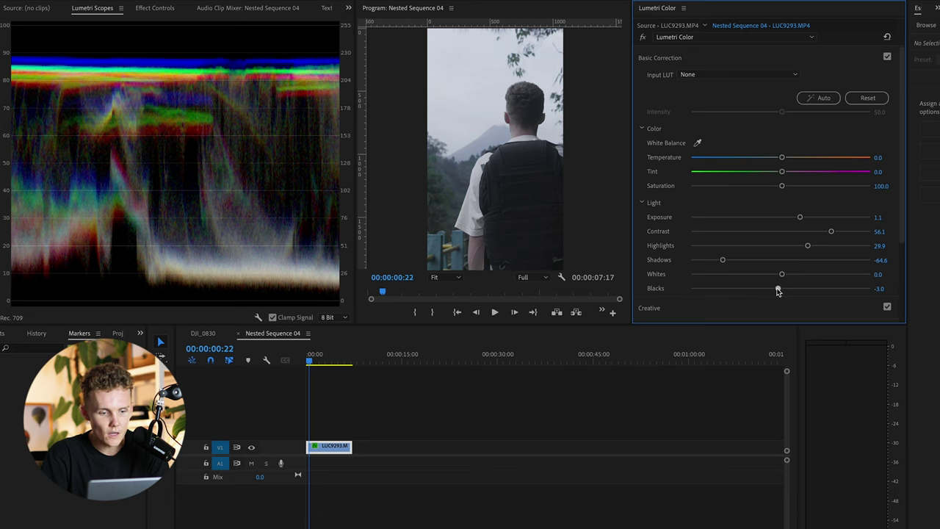
# Step: Shape the white RGB curve into a gentle three-point S-curve, then compare the image with Lumetri Color bypassed and enabled
pyautogui.scroll(-1, 726, 307)
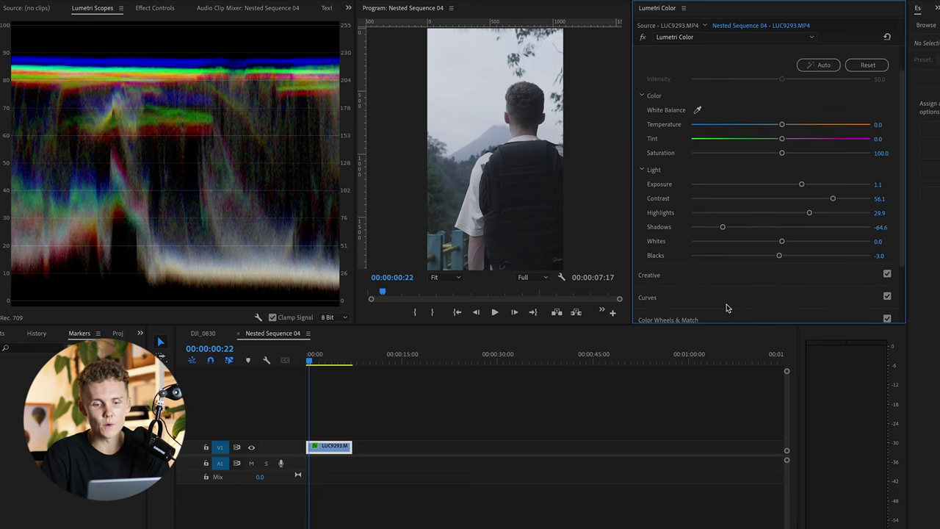
pyautogui.click(667, 298)
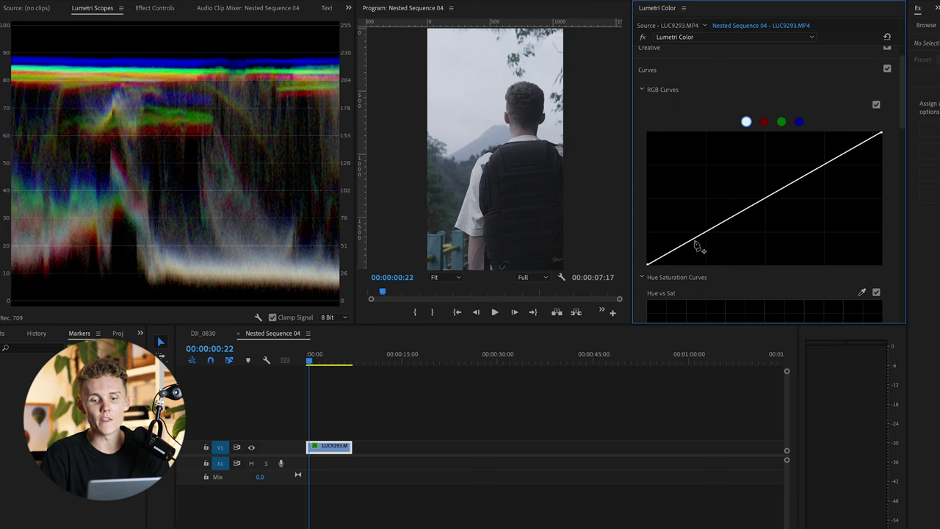
pyautogui.moveTo(705, 234); pyautogui.dragTo(706, 238)
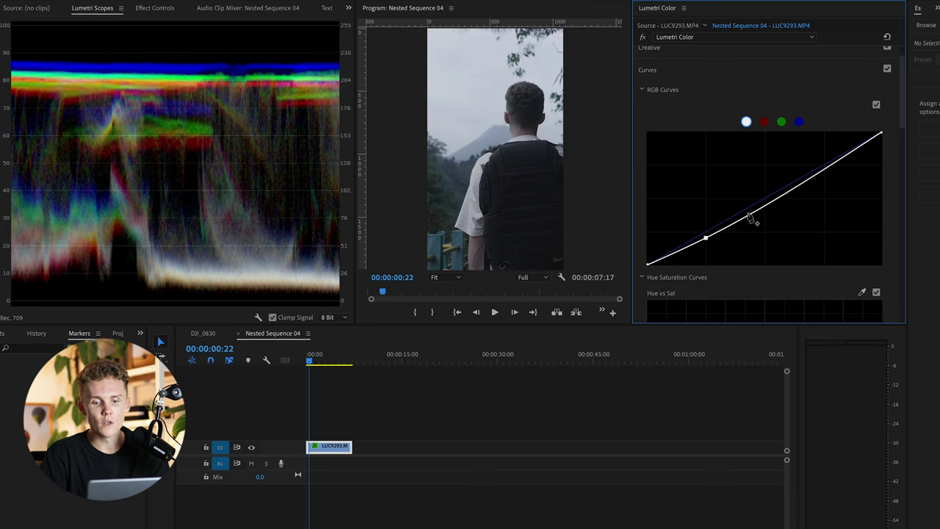
pyautogui.moveTo(769, 209); pyautogui.dragTo(764, 199)
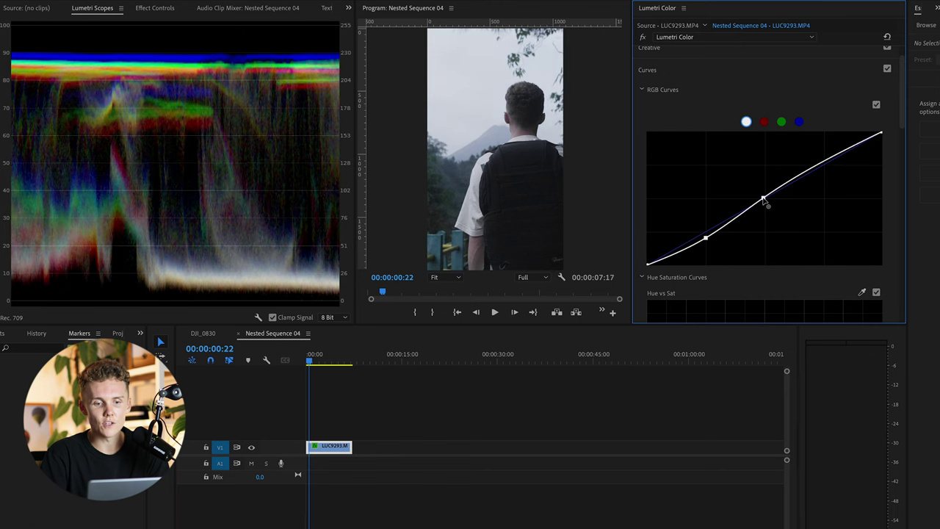
pyautogui.moveTo(829, 163); pyautogui.dragTo(823, 158)
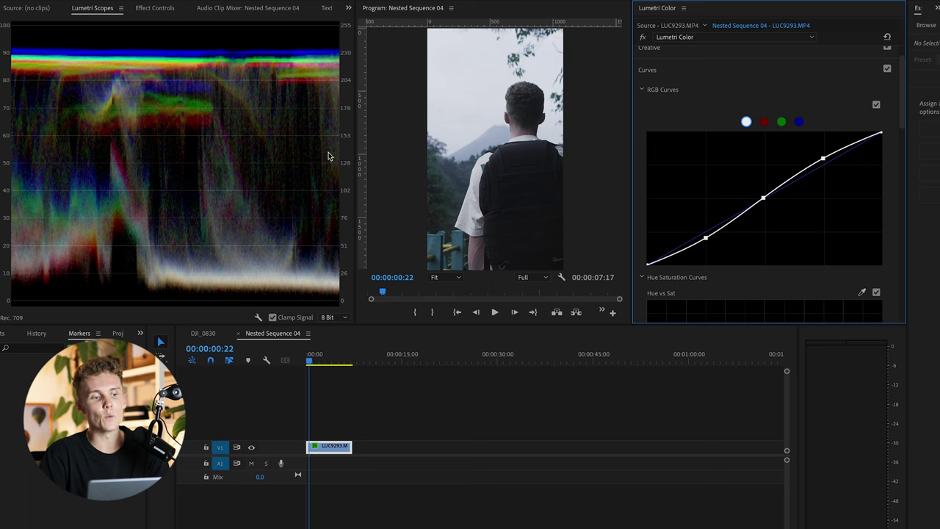
pyautogui.click(643, 38)
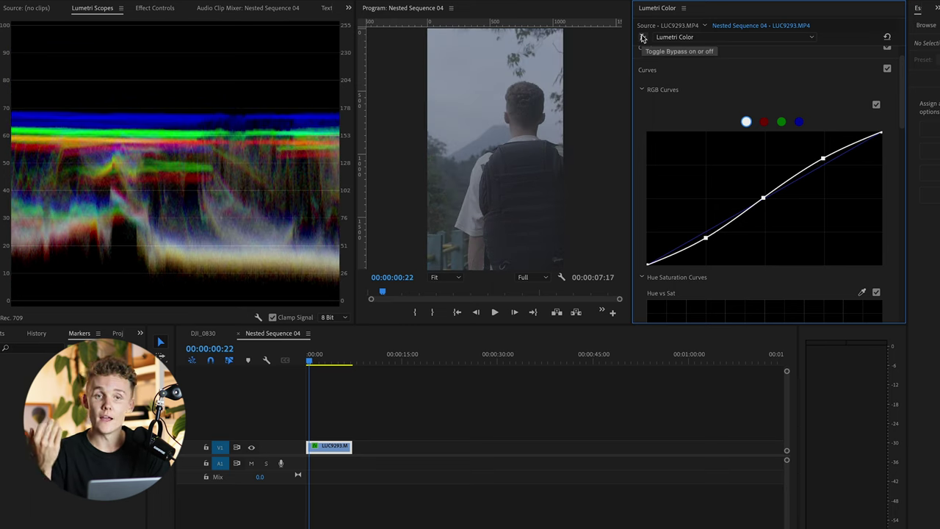
pyautogui.click(642, 37)
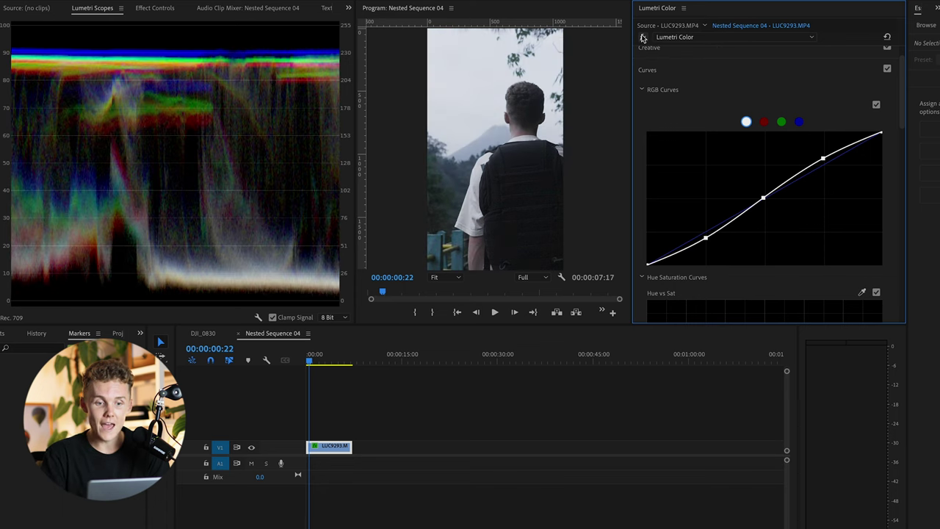
# Step: Warm the clip's white balance by setting Temperature to 27.4 in Basic Correction
pyautogui.scroll(1, 710, 110)
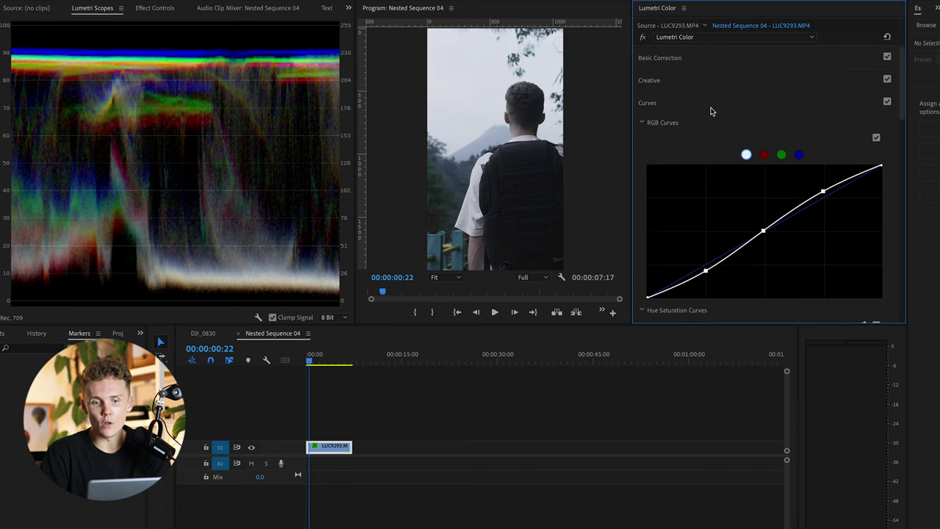
pyautogui.click(683, 58)
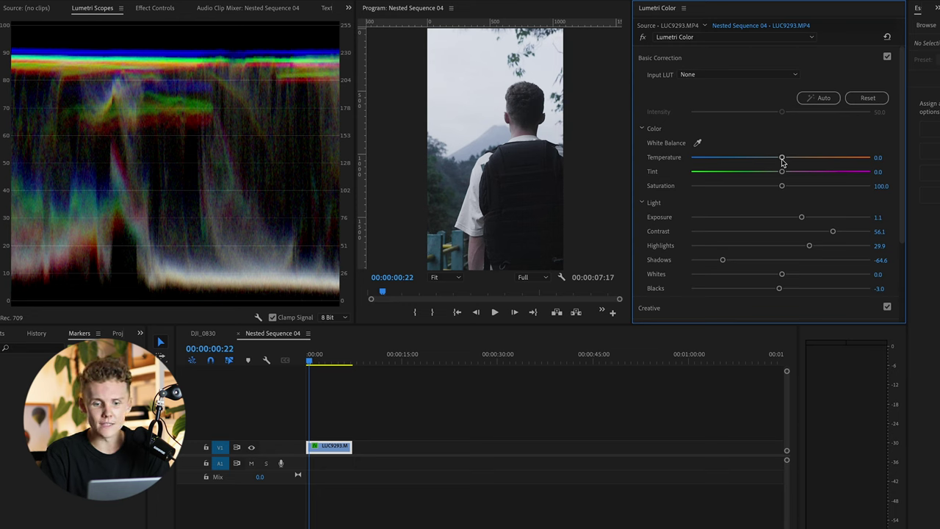
pyautogui.moveTo(782, 160)
pyautogui.mouseDown()
pyautogui.moveTo(791, 159)
pyautogui.moveTo(782, 176)
pyautogui.moveTo(791, 161)
pyautogui.mouseUp()
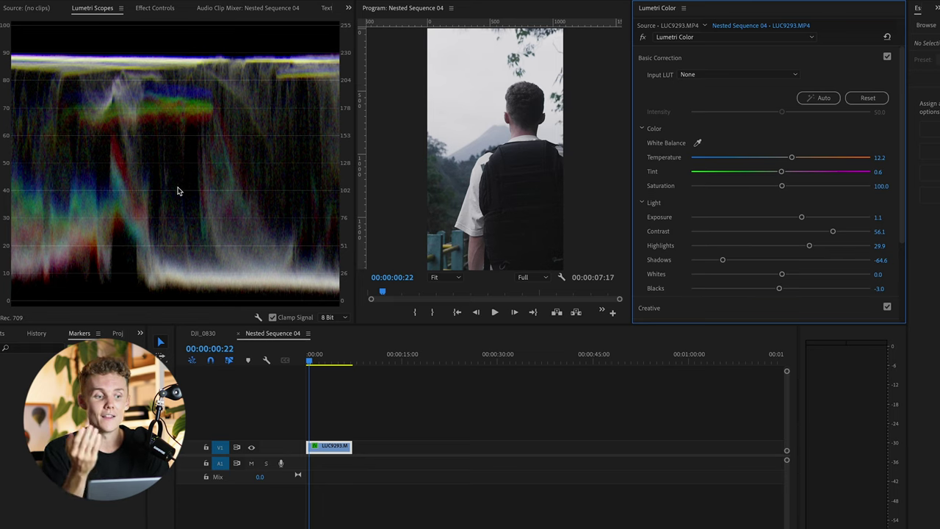
pyautogui.click(349, 403)
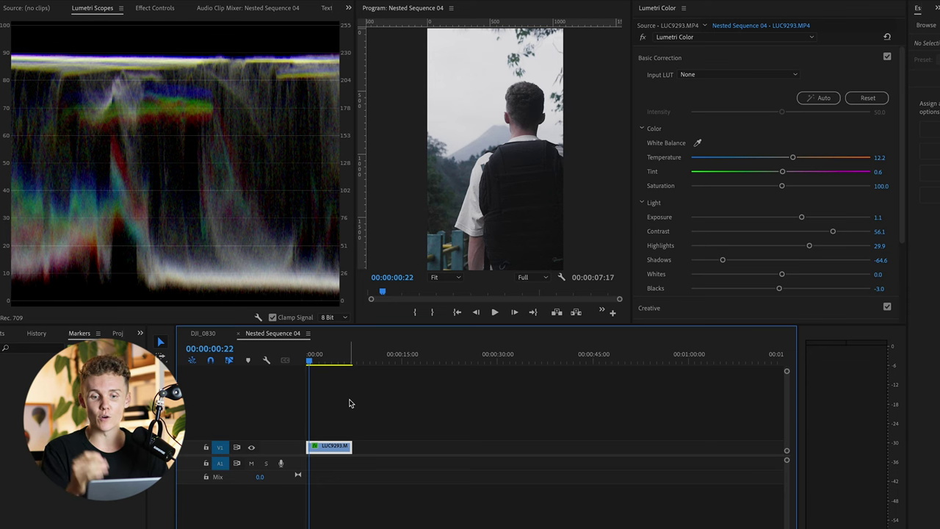
pyautogui.moveTo(795, 163); pyautogui.dragTo(804, 159)
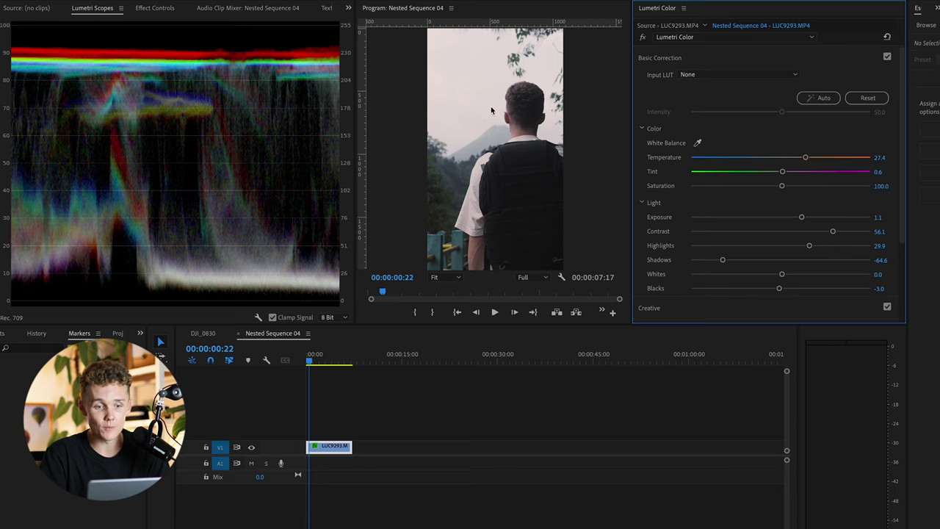
# Step: Set the clip's Tint to 0.0 while checking the preview at 150%, and return the preview to Fit
pyautogui.click(445, 277)
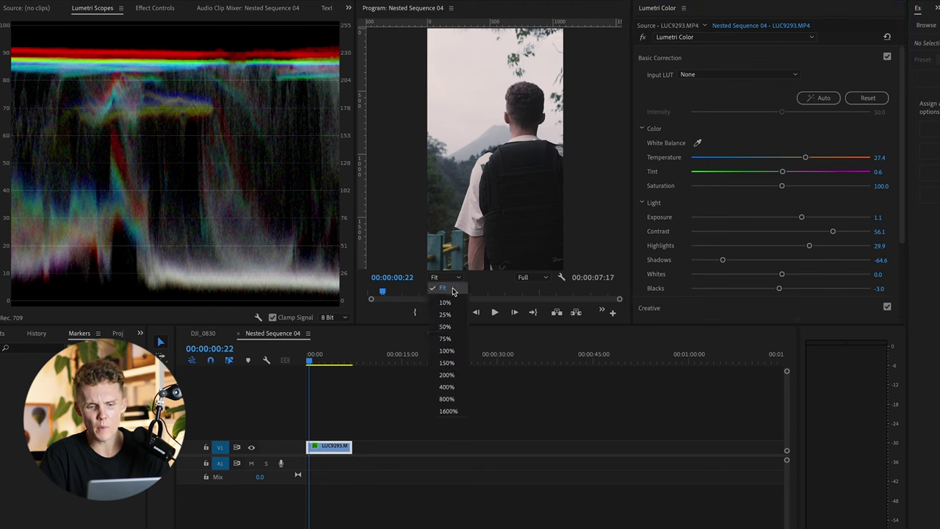
pyautogui.click(452, 365)
pyautogui.moveTo(621, 168); pyautogui.dragTo(621, 158)
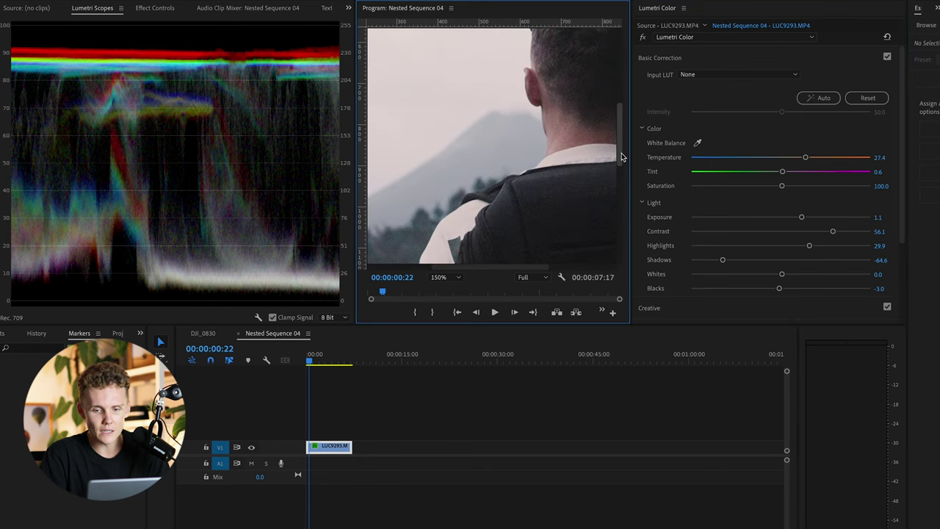
pyautogui.moveTo(780, 171)
pyautogui.mouseDown()
pyautogui.moveTo(788, 173)
pyautogui.moveTo(781, 175)
pyautogui.mouseUp()
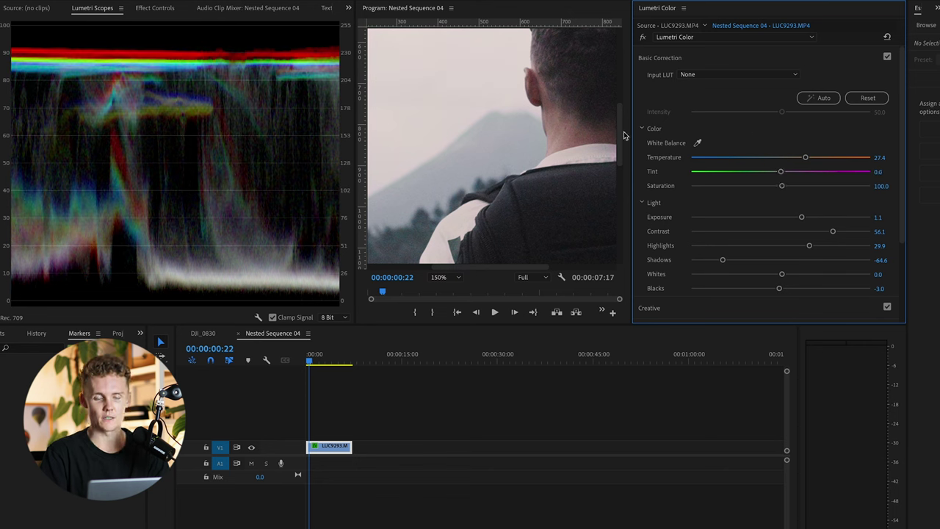
pyautogui.click(456, 278)
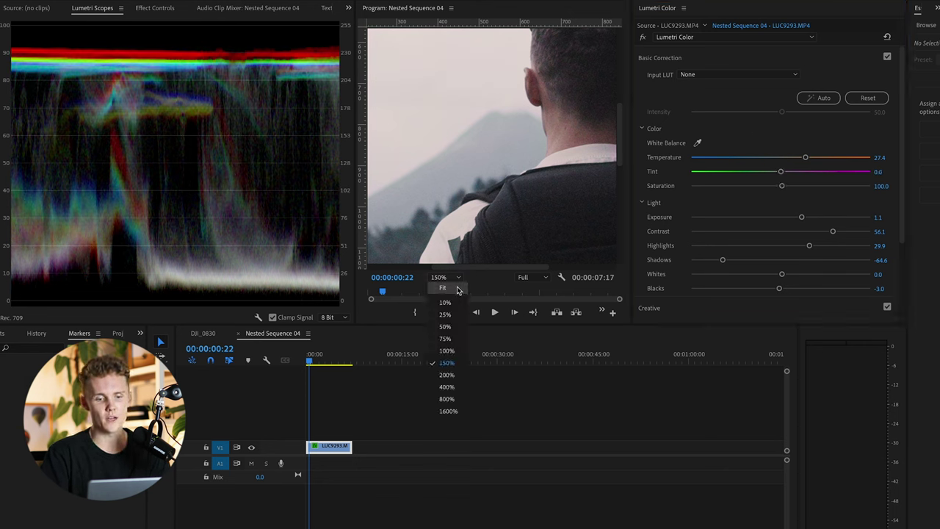
pyautogui.click(460, 293)
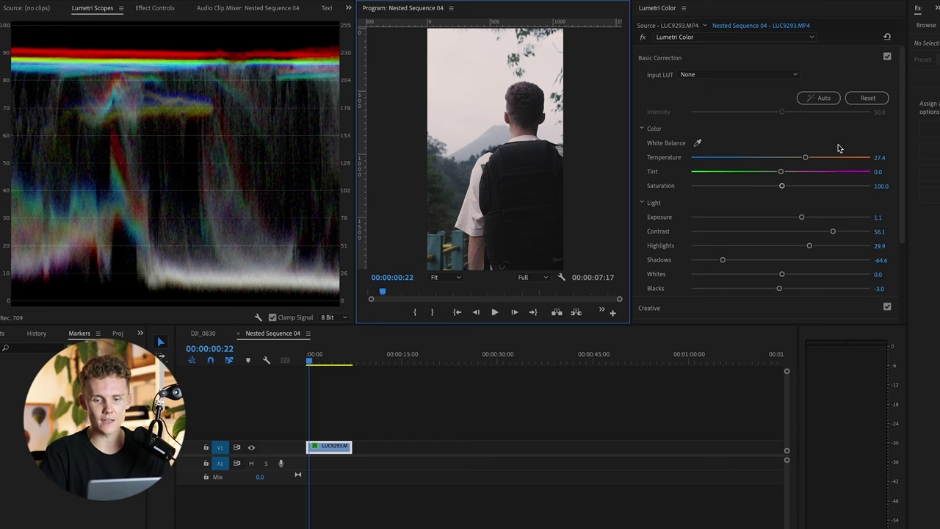
# Step: Compare the image with Basic Correction disabled and enabled
pyautogui.click(889, 59)
pyautogui.click(888, 58)
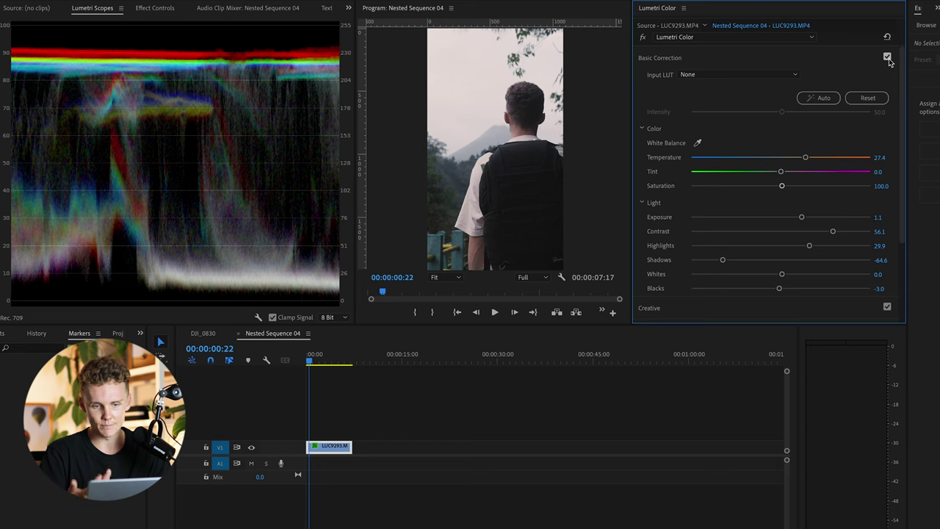
pyautogui.scroll(-3, 757, 226)
pyautogui.scroll(3, 739, 255)
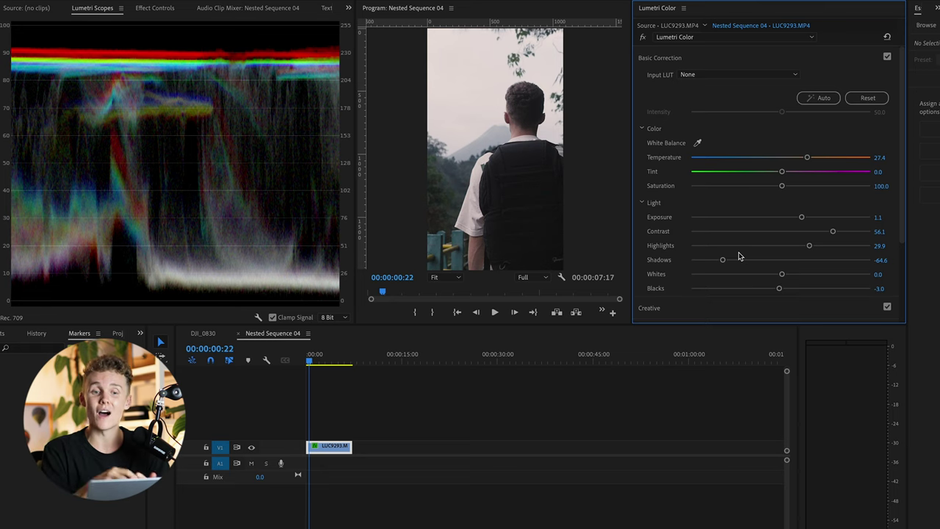
# Step: Apply Canon Blue Hour I.cube from the CANON LUT folder as the Creative look and lower its Intensity to 71.3
pyautogui.scroll(-1, 739, 255)
pyautogui.scroll(-5, 728, 255)
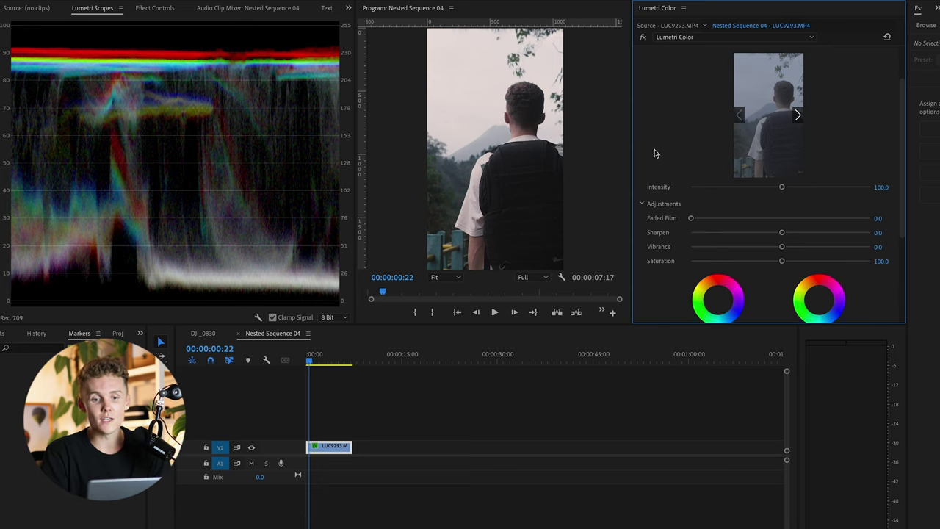
pyautogui.scroll(3, 661, 132)
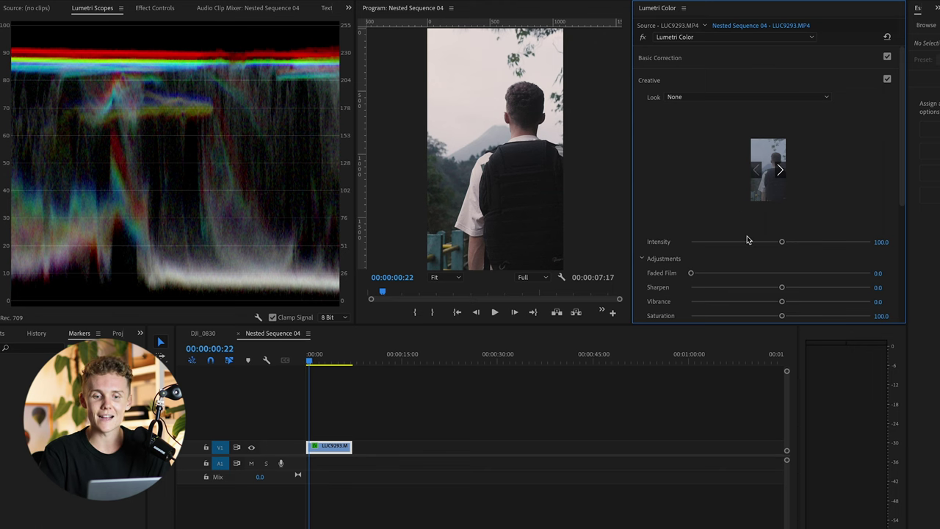
pyautogui.click(697, 97)
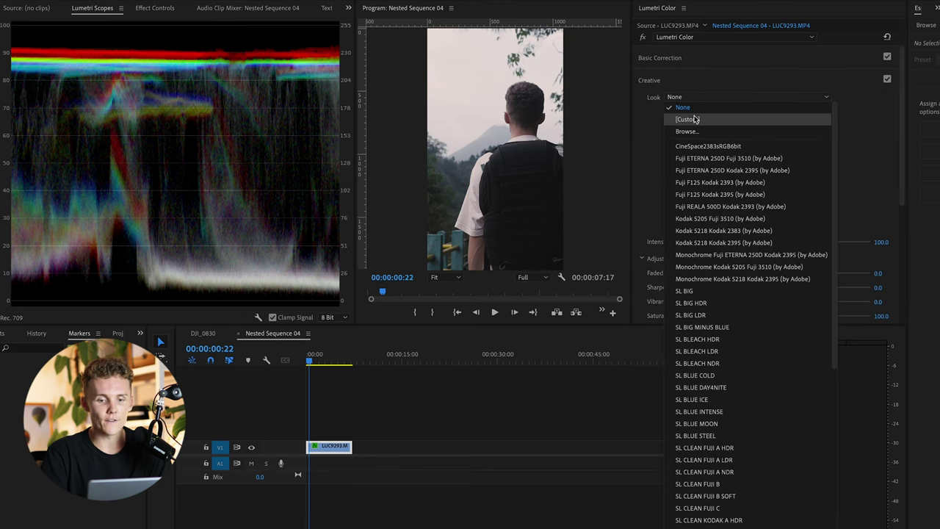
pyautogui.click(691, 119)
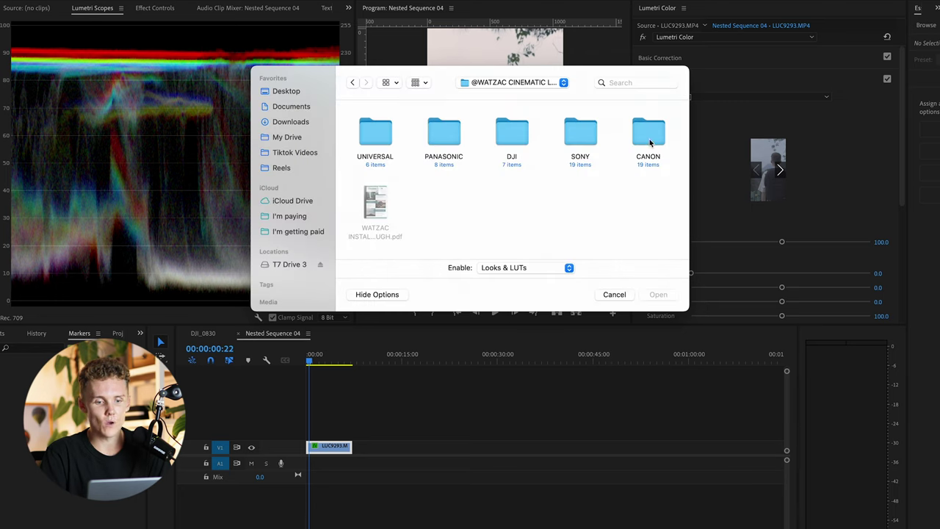
pyautogui.doubleClick(650, 141)
pyautogui.scroll(-5, 528, 190)
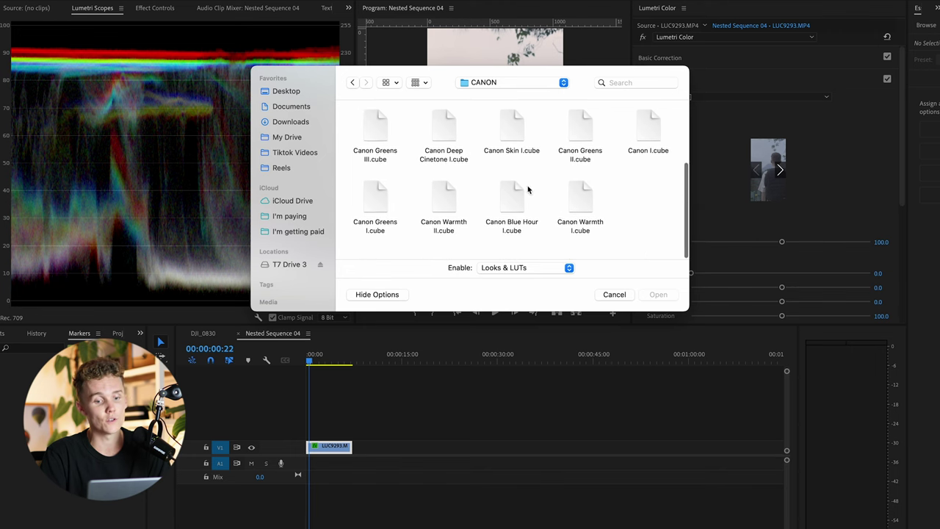
pyautogui.moveTo(500, 77); pyautogui.dragTo(330, 215)
pyautogui.click(340, 352)
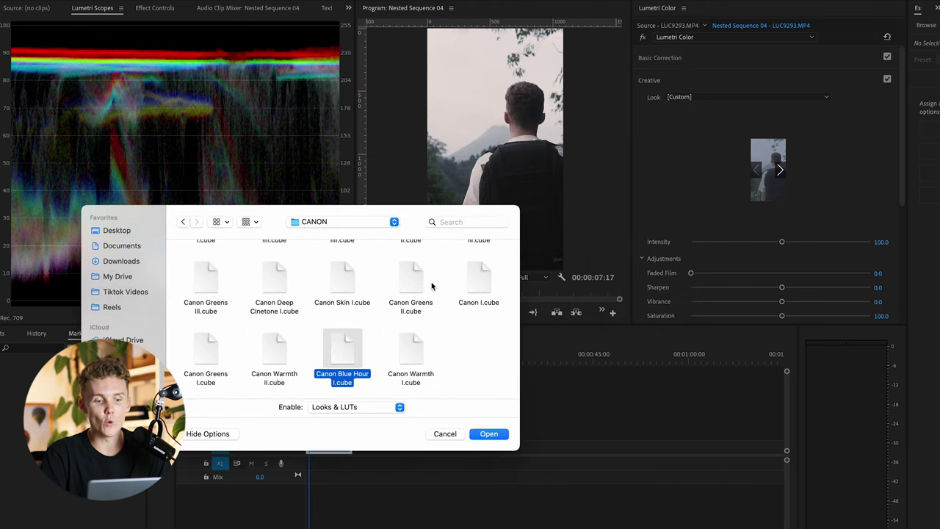
pyautogui.moveTo(415, 222); pyautogui.dragTo(354, 288)
pyautogui.click(430, 500)
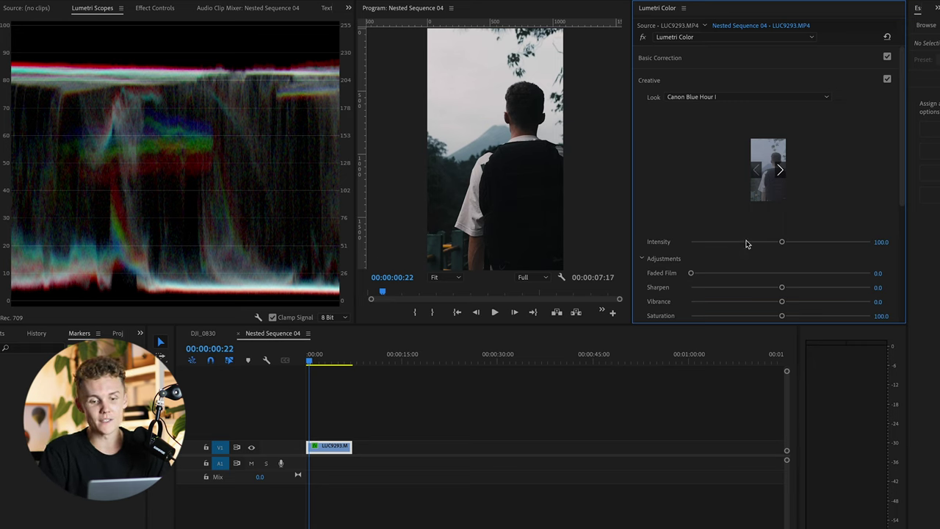
pyautogui.moveTo(784, 244); pyautogui.dragTo(754, 250)
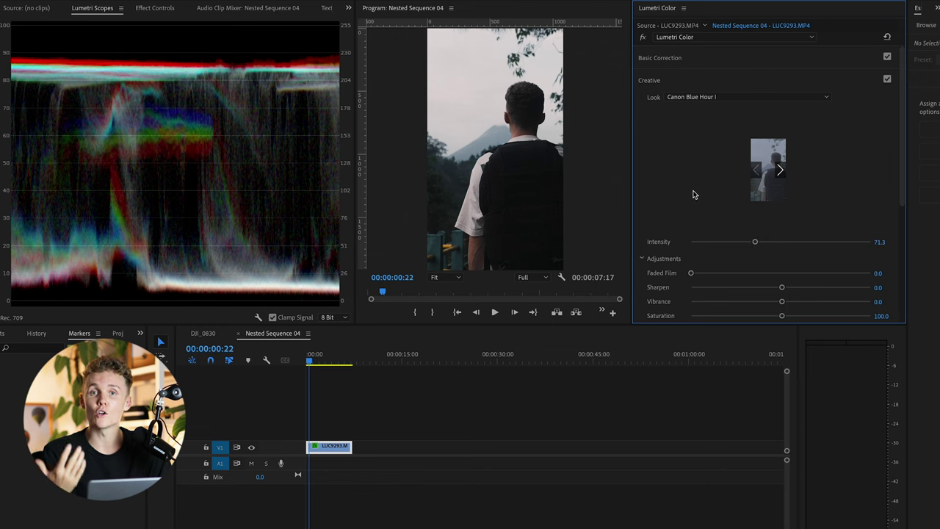
# Step: Soften the Basic Correction by setting Shadows to -18.9, Highlights to 17.1 and Contrast to 45.1
pyautogui.click(690, 63)
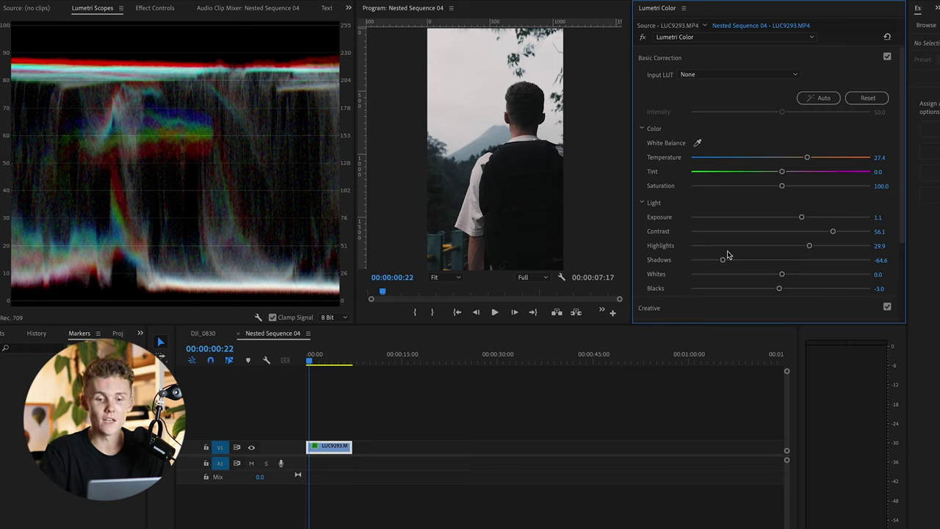
pyautogui.moveTo(724, 261); pyautogui.dragTo(753, 262)
pyautogui.moveTo(812, 247)
pyautogui.mouseDown()
pyautogui.moveTo(796, 246)
pyautogui.moveTo(835, 234)
pyautogui.moveTo(821, 232)
pyautogui.mouseUp()
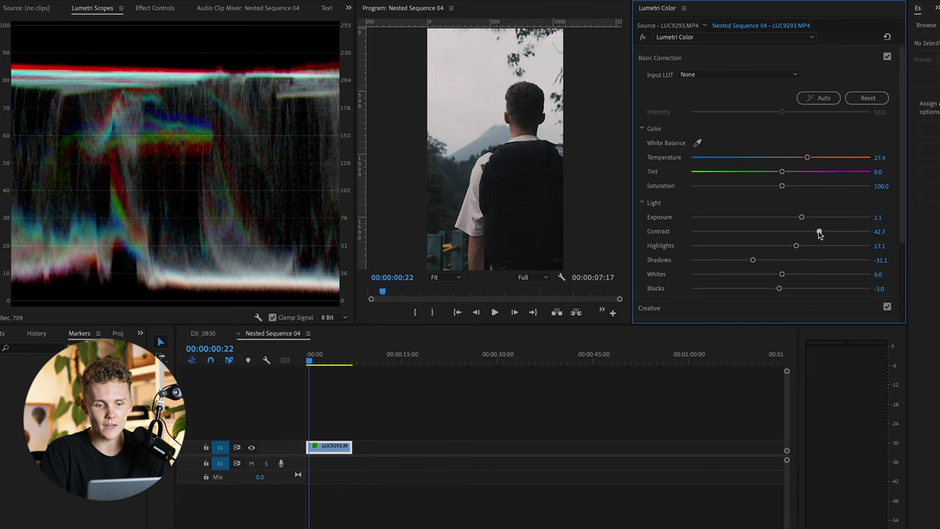
pyautogui.moveTo(752, 261); pyautogui.dragTo(765, 262)
pyautogui.scroll(-1, 723, 277)
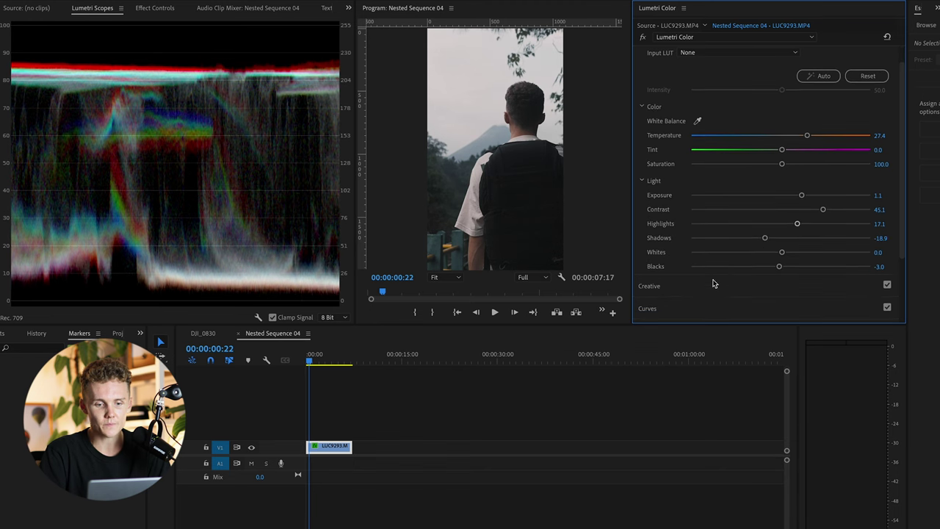
# Step: Fine-tune the Creative look's Intensity to 70.7
pyautogui.click(671, 286)
pyautogui.moveTo(756, 220); pyautogui.dragTo(755, 220)
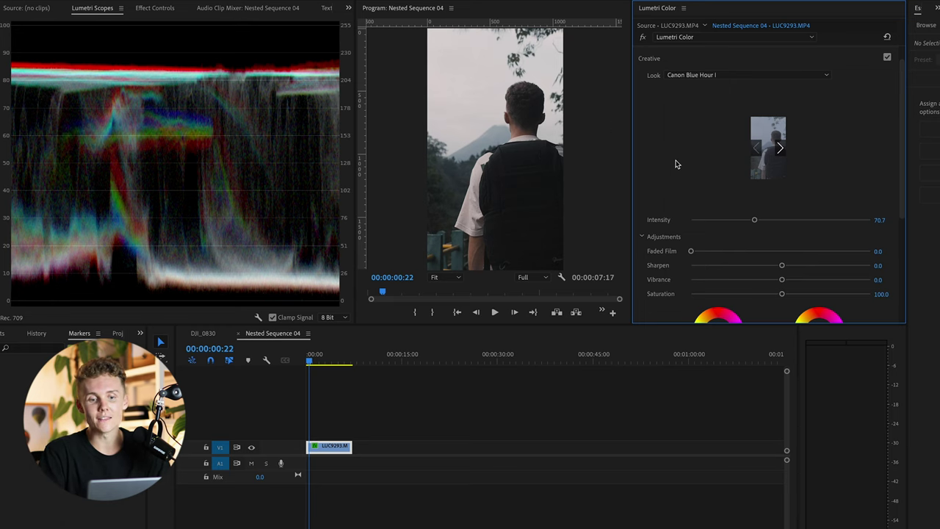
pyautogui.scroll(1, 676, 163)
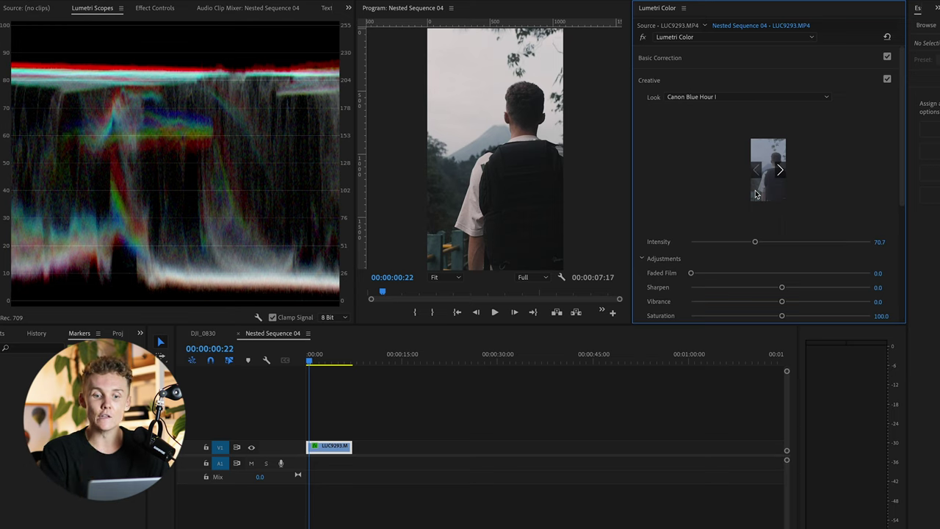
# Step: Play the graded clip from its start, stop at 00:00:04:12 and compare the frame with Lumetri Color bypassed and enabled
pyautogui.click(304, 364)
pyautogui.press('space')
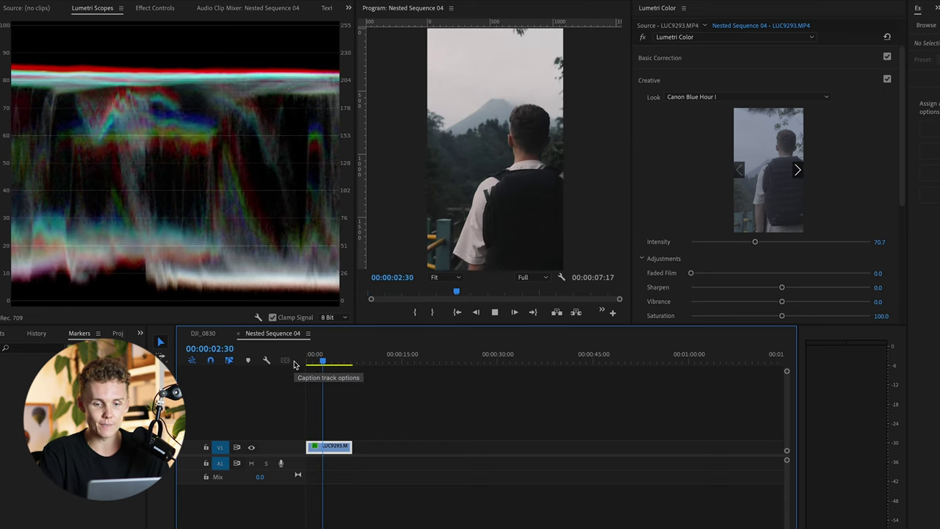
pyautogui.press('space')
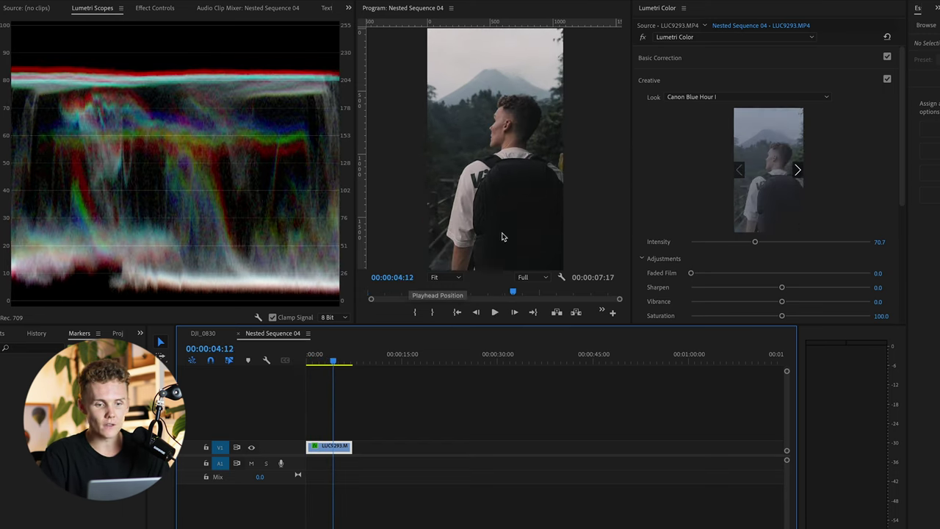
pyautogui.click(644, 37)
pyautogui.click(644, 38)
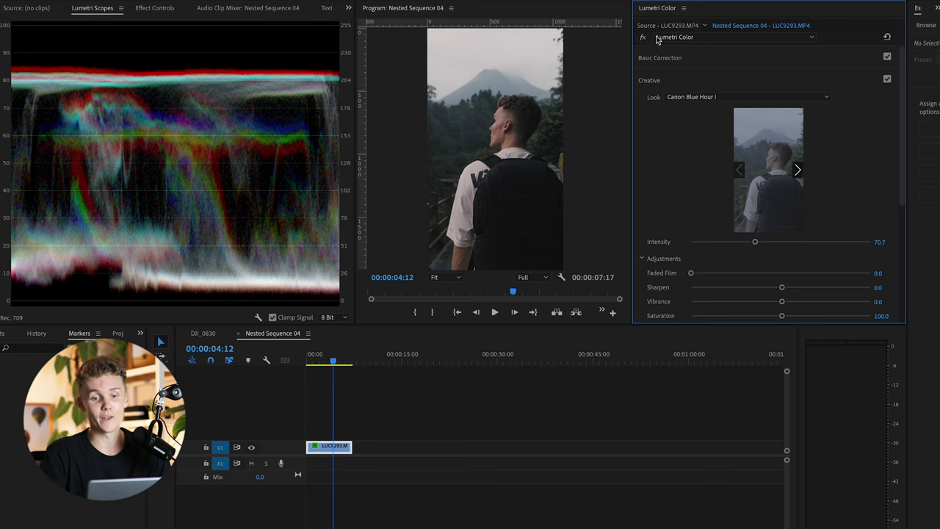
# Step: Try an ellipse mask on the clip's existing Lumetri Color effect, and delete that mask
pyautogui.click(670, 87)
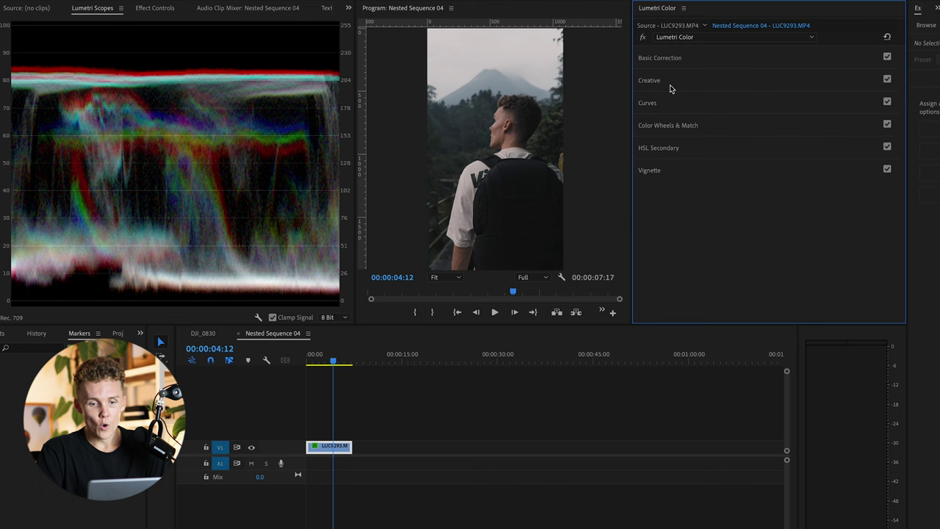
pyautogui.click(153, 7)
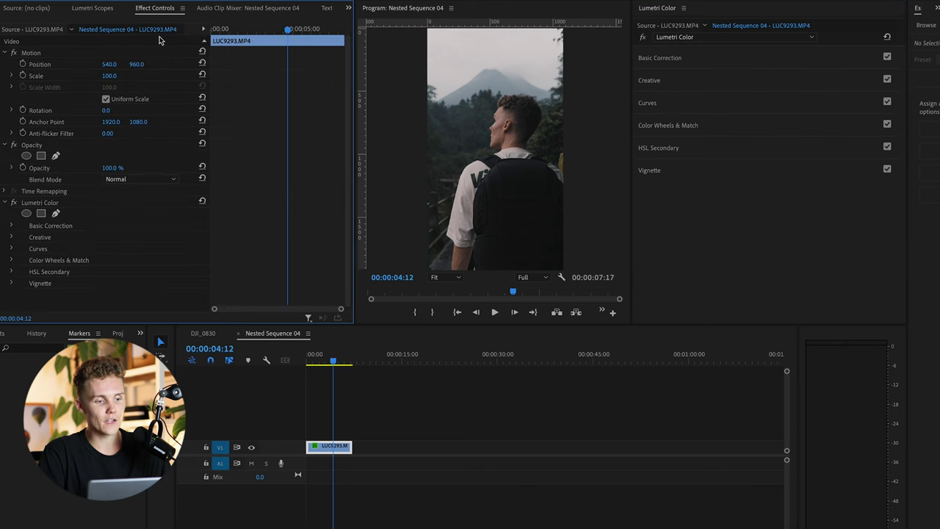
pyautogui.click(27, 213)
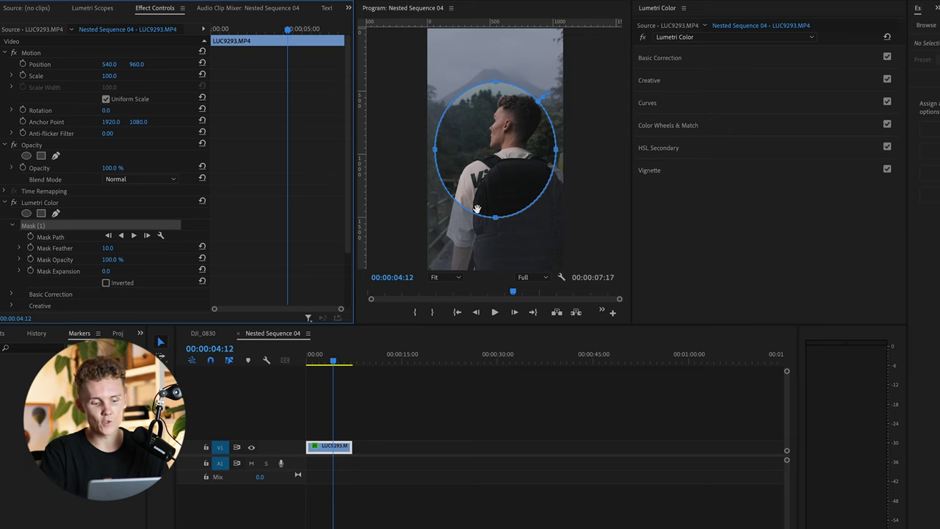
pyautogui.press('Delete')
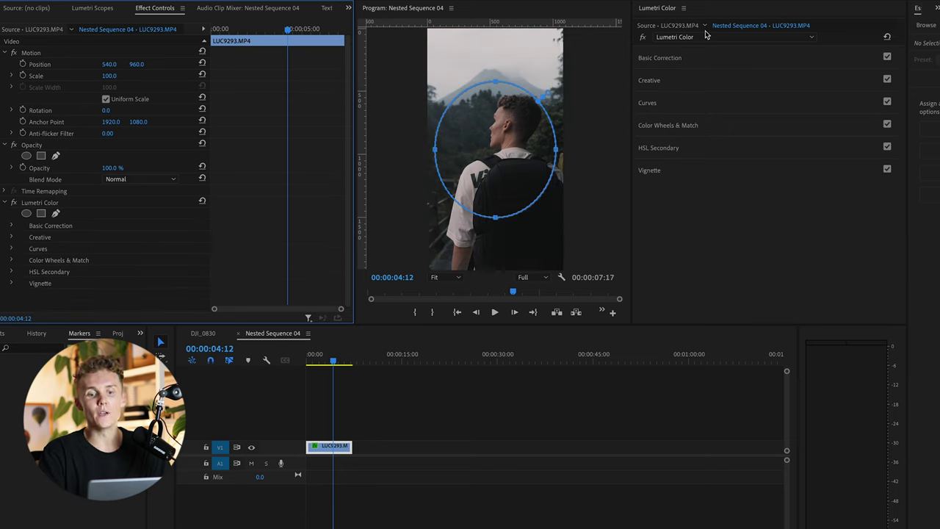
# Step: Add a second Lumetri Color effect to the clip and create an ellipse mask on it
pyautogui.click(810, 39)
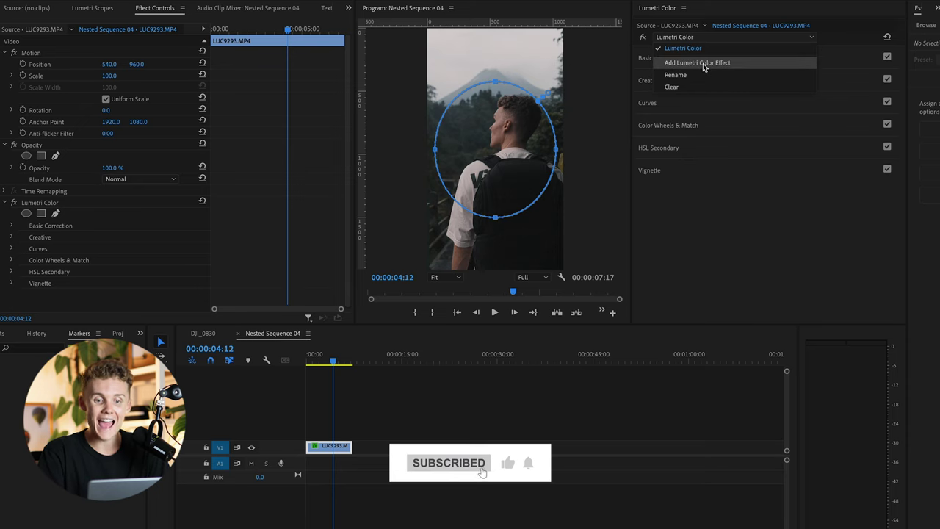
pyautogui.click(698, 63)
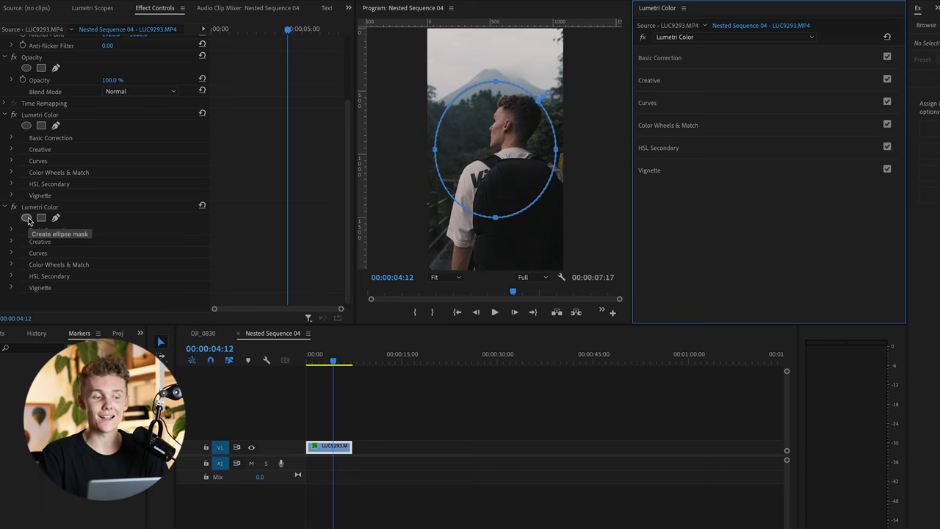
pyautogui.click(27, 218)
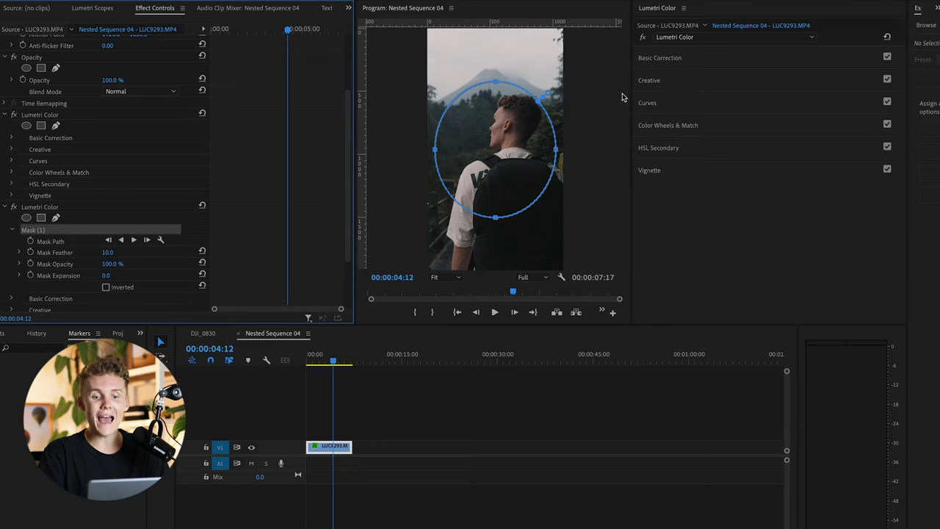
pyautogui.click(671, 61)
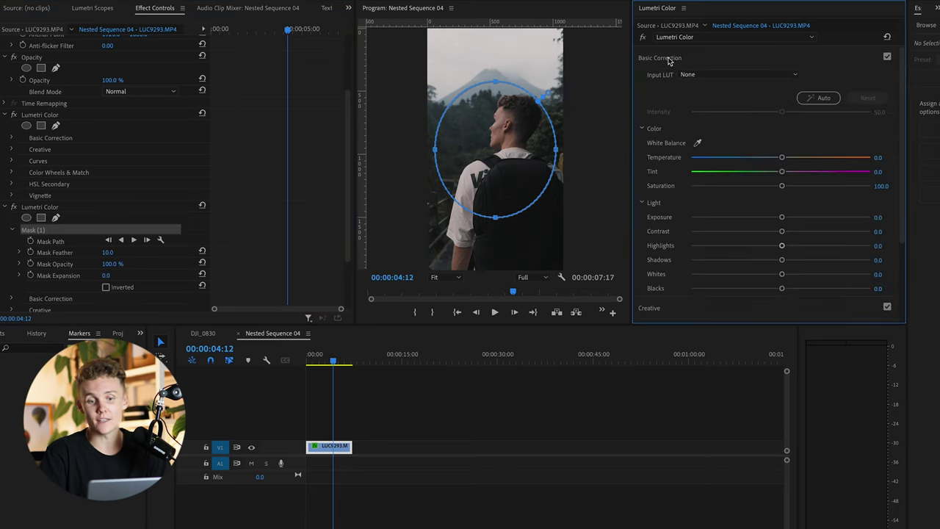
pyautogui.scroll(-3, 748, 161)
pyautogui.scroll(3, 748, 161)
pyautogui.click(671, 60)
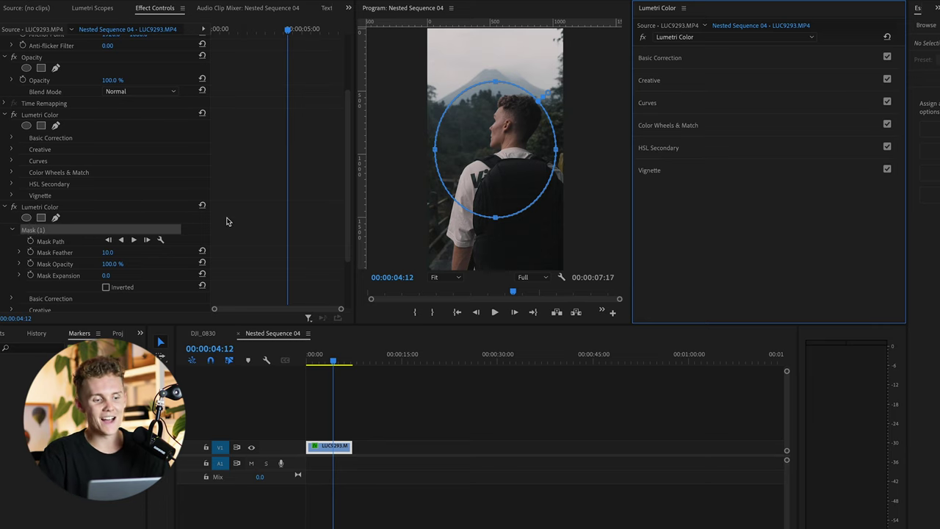
# Step: Set the ellipse mask's feather to 275
pyautogui.moveTo(108, 253); pyautogui.dragTo(122, 253)
pyautogui.moveTo(550, 91); pyautogui.dragTo(564, 78)
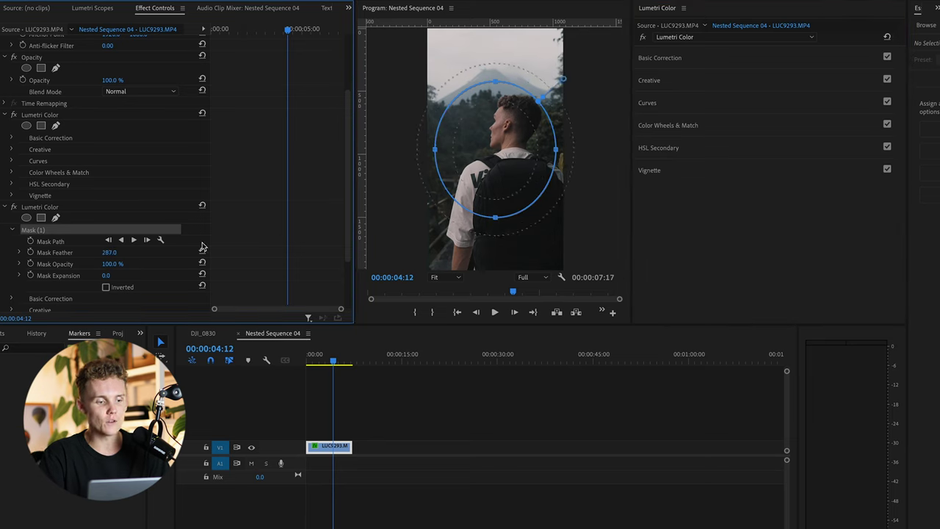
pyautogui.moveTo(117, 253); pyautogui.dragTo(116, 252)
pyautogui.moveTo(552, 88); pyautogui.dragTo(564, 78)
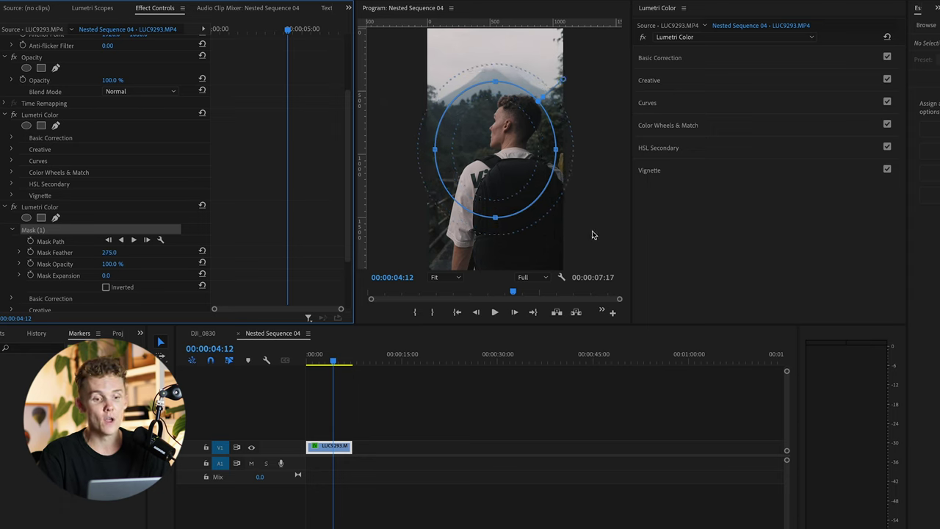
# Step: Enlarge and reshape the ellipse mask beyond the upper and side edges of the frame, and set its feather to 395
pyautogui.click(499, 220)
pyautogui.moveTo(498, 220); pyautogui.dragTo(497, 270)
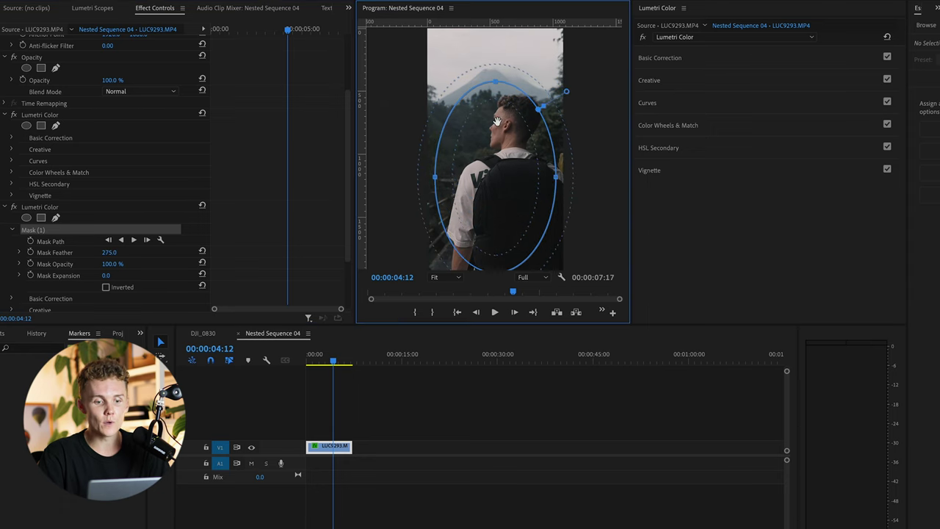
pyautogui.moveTo(497, 82); pyautogui.dragTo(498, 23)
pyautogui.moveTo(437, 145); pyautogui.dragTo(368, 146)
pyautogui.moveTo(558, 146); pyautogui.dragTo(574, 146)
pyautogui.moveTo(558, 97); pyautogui.dragTo(517, 96)
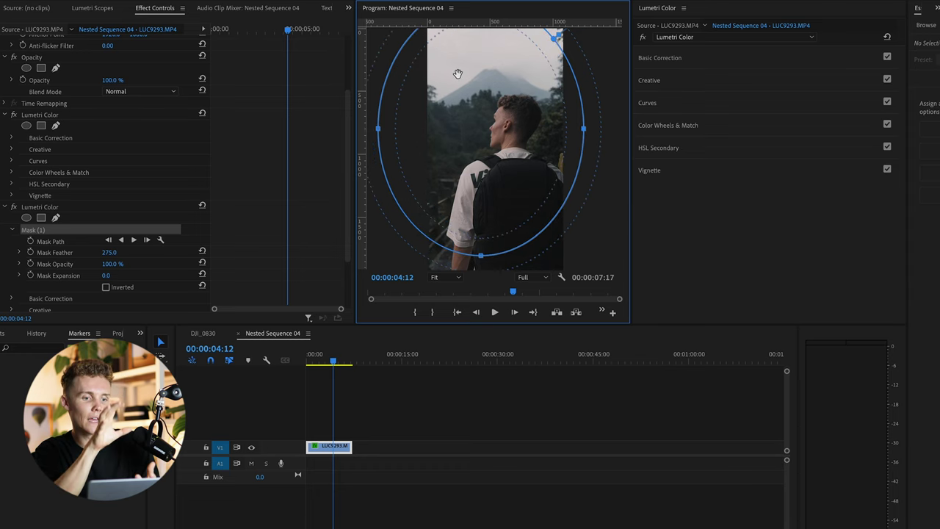
pyautogui.moveTo(405, 45); pyautogui.dragTo(395, 3)
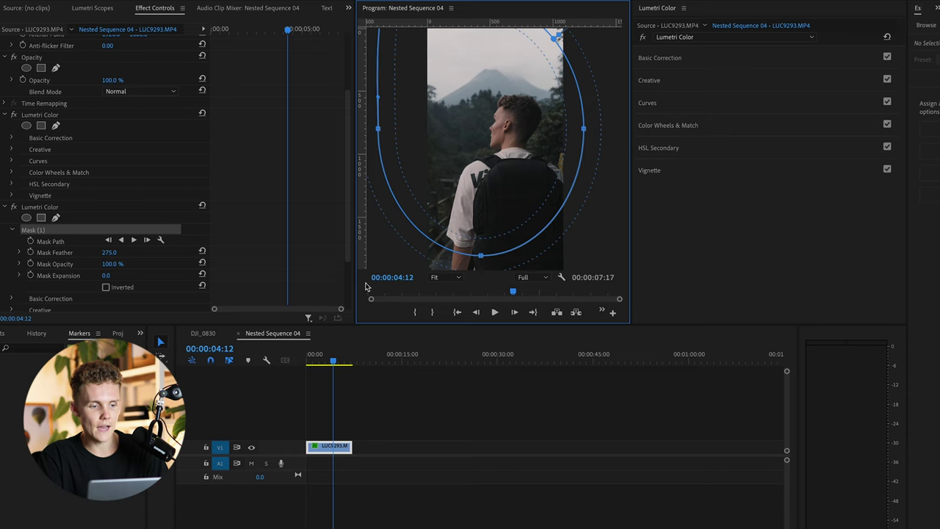
pyautogui.moveTo(108, 253); pyautogui.dragTo(857, 211)
# Step: In the masked effect's Basic Correction, set Shadows to -6.7, Contrast to 7.9 and Exposure to -0.1
pyautogui.click(698, 68)
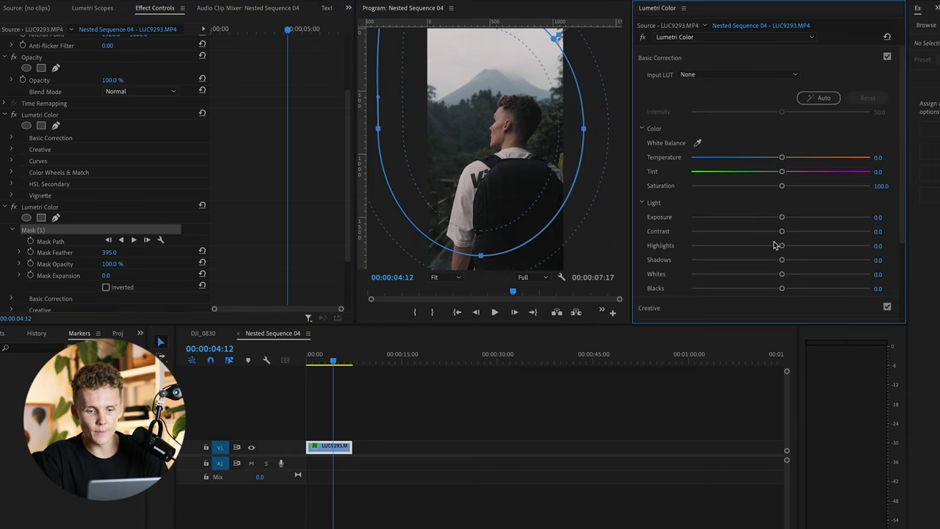
pyautogui.moveTo(781, 261); pyautogui.dragTo(775, 261)
pyautogui.moveTo(782, 231); pyautogui.dragTo(779, 219)
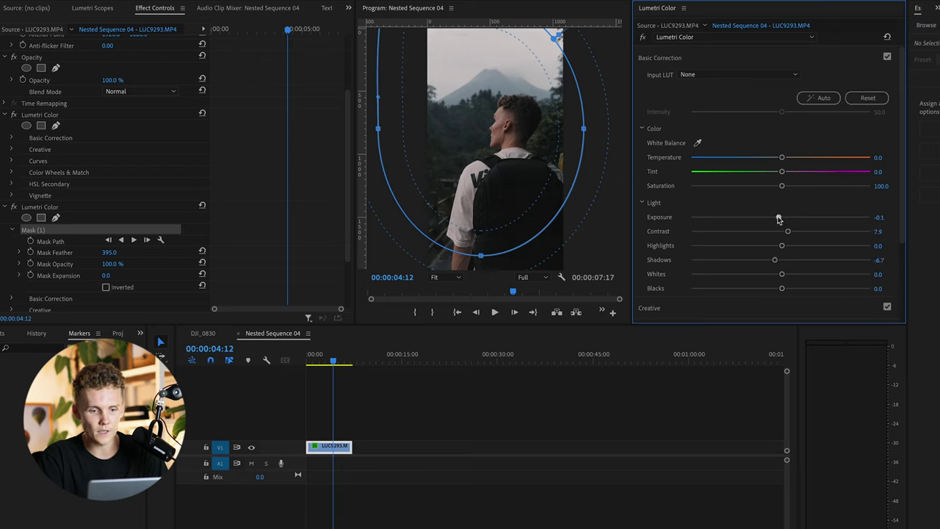
# Step: Invert the ellipse mask and compare the frame with the second Lumetri Color effect off and on
pyautogui.click(106, 288)
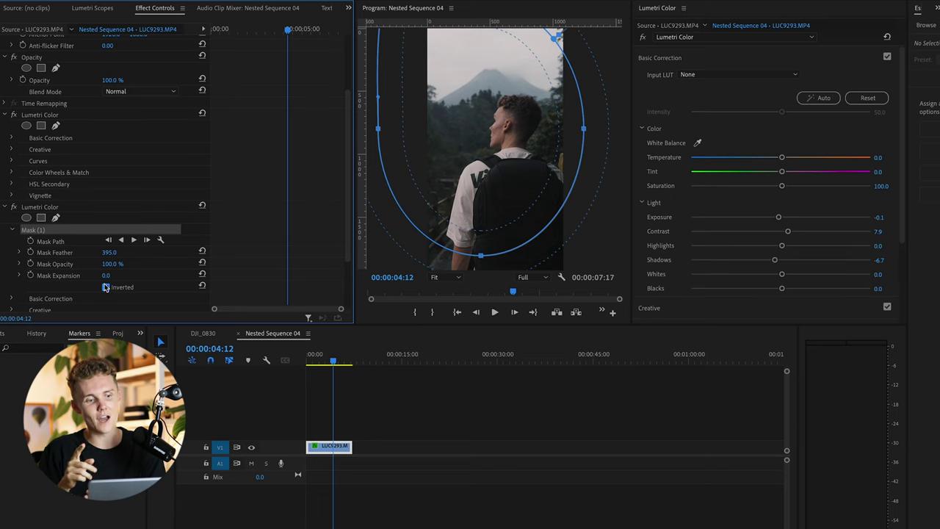
pyautogui.click(15, 207)
pyautogui.click(14, 208)
pyautogui.click(14, 207)
pyautogui.click(15, 208)
# Step: Lower the masked effect's Exposure to -0.5 and save the project
pyautogui.moveTo(779, 217); pyautogui.dragTo(774, 218)
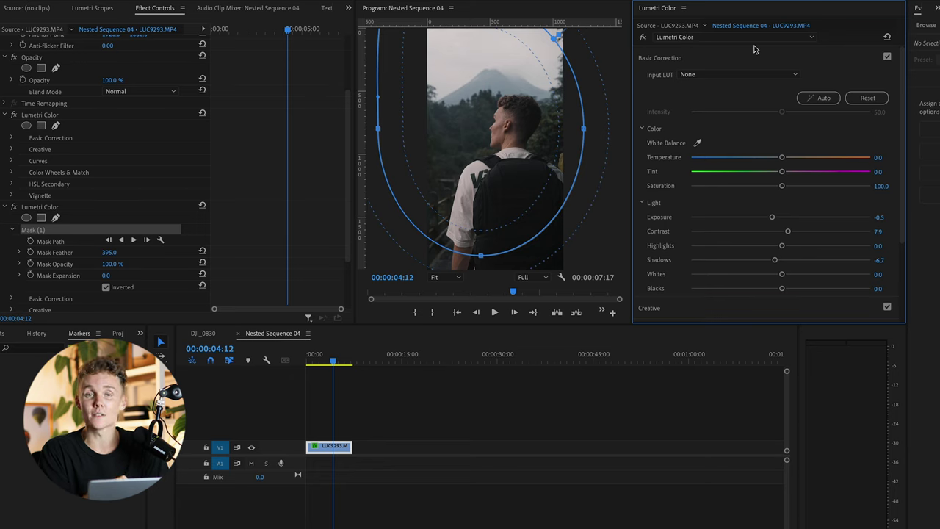
pyautogui.hotkey('ctrl', 's')
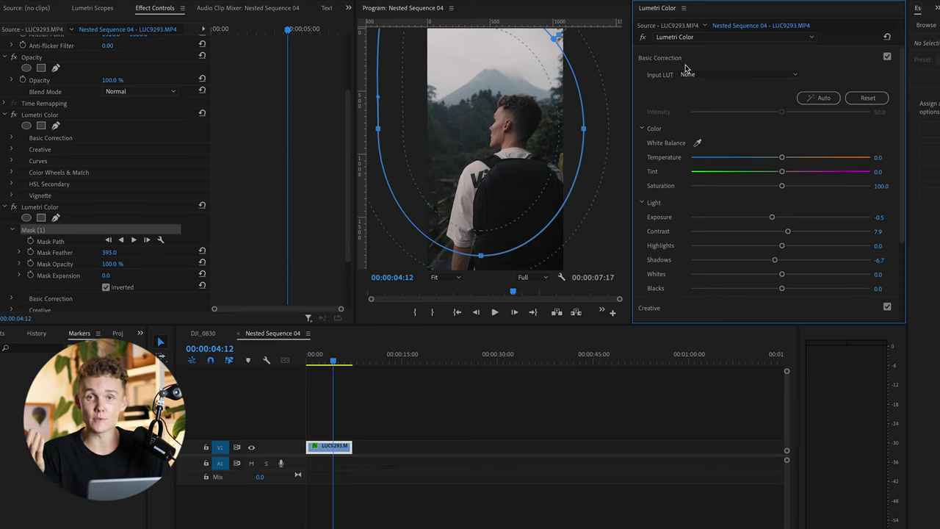
# Step: Add a third Lumetri Color effect to the clip and create a rectangular mask on it
pyautogui.click(704, 40)
pyautogui.click(702, 74)
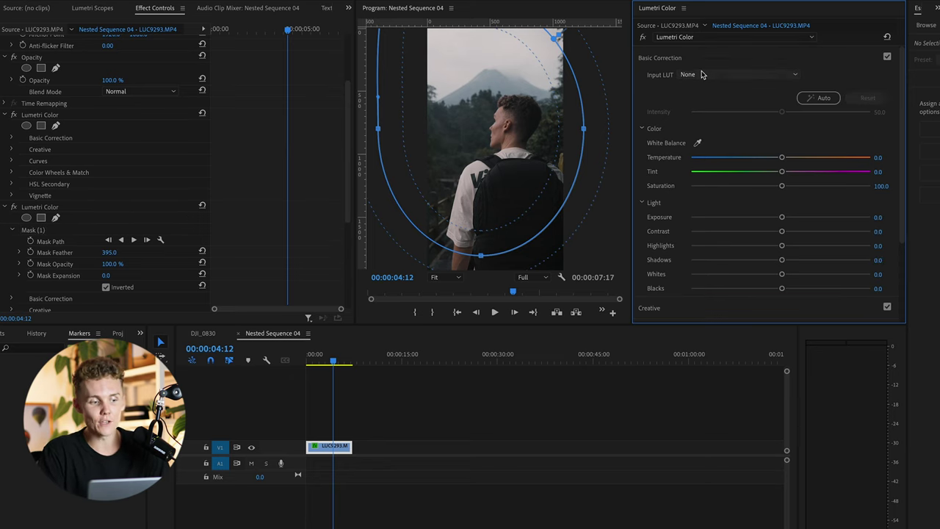
pyautogui.click(6, 207)
pyautogui.click(6, 116)
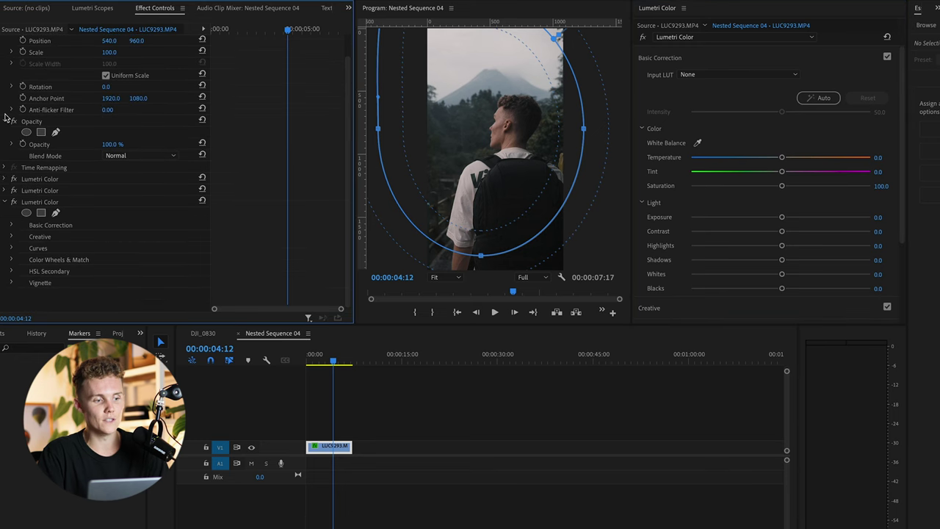
pyautogui.click(40, 213)
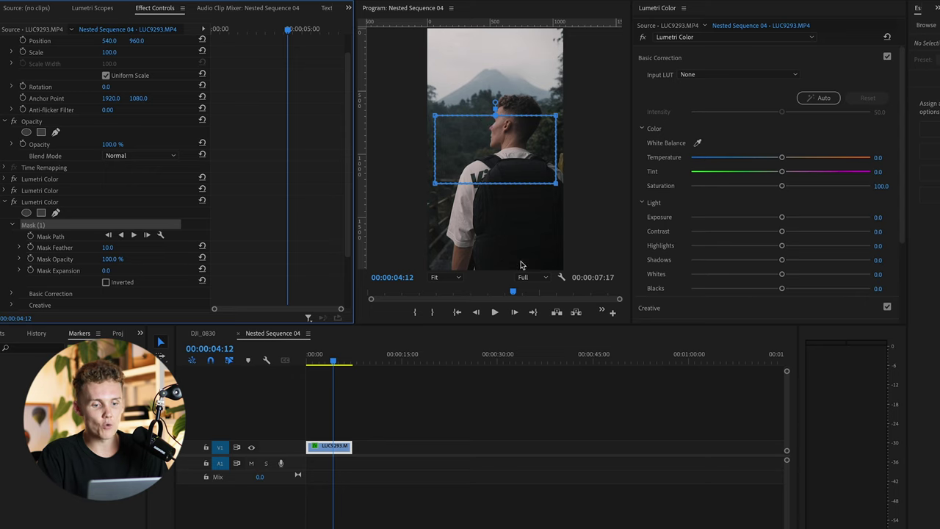
# Step: Stretch the rectangular mask's corners far beyond the frame so it covers the sky, with its lower edge across the mountain
pyautogui.click(451, 277)
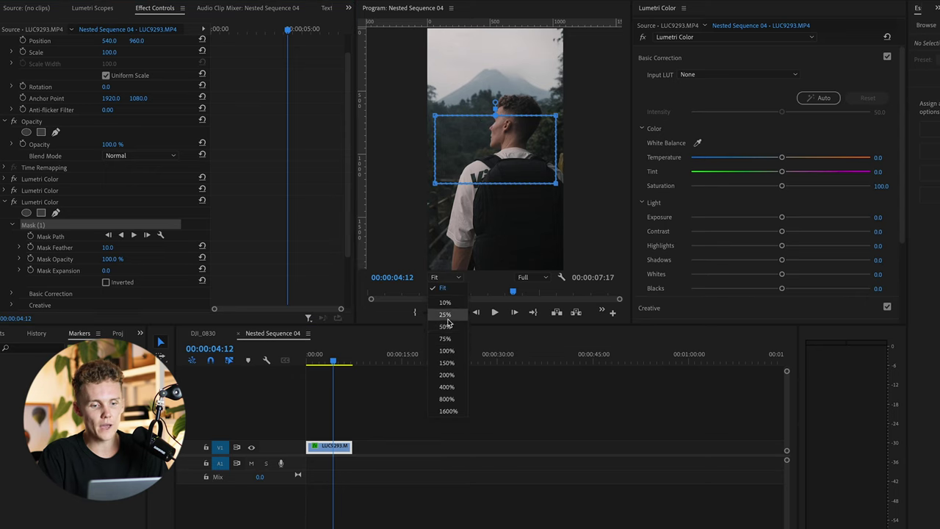
pyautogui.click(446, 315)
pyautogui.moveTo(462, 168); pyautogui.dragTo(368, 165)
pyautogui.moveTo(527, 169); pyautogui.dragTo(623, 168)
pyautogui.moveTo(528, 133); pyautogui.dragTo(639, 130)
pyautogui.moveTo(461, 131); pyautogui.dragTo(384, 102)
pyautogui.moveTo(552, 141); pyautogui.dragTo(549, 84)
pyautogui.moveTo(624, 74); pyautogui.dragTo(621, 18)
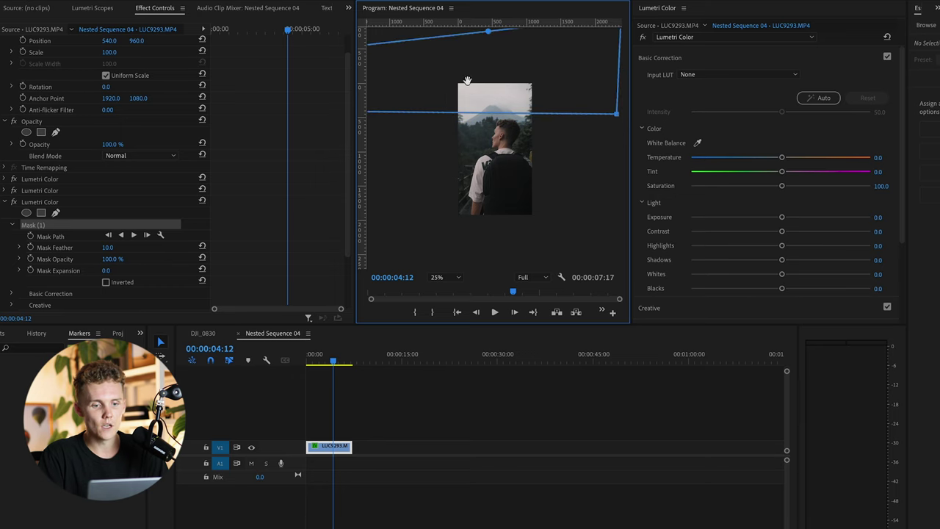
pyautogui.moveTo(469, 88); pyautogui.dragTo(482, 92)
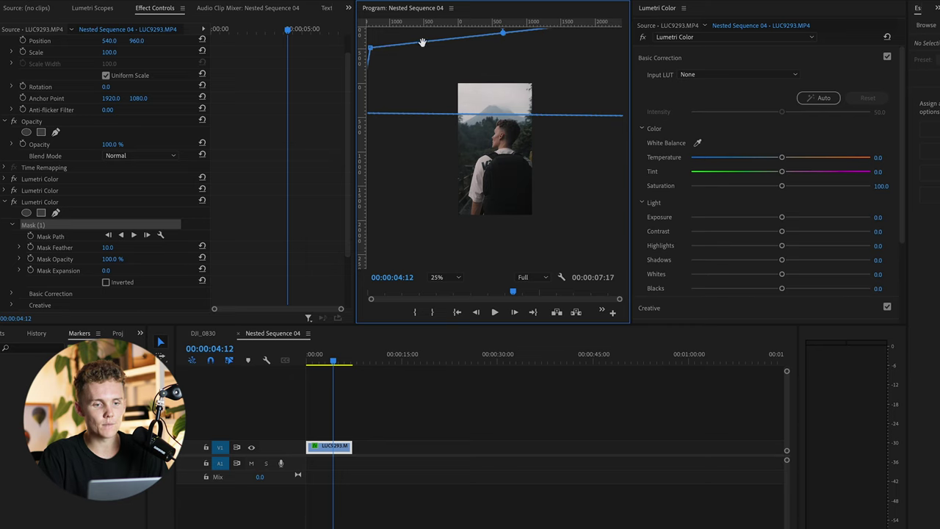
pyautogui.moveTo(426, 50); pyautogui.dragTo(371, 4)
pyautogui.moveTo(373, 51); pyautogui.dragTo(290, 47)
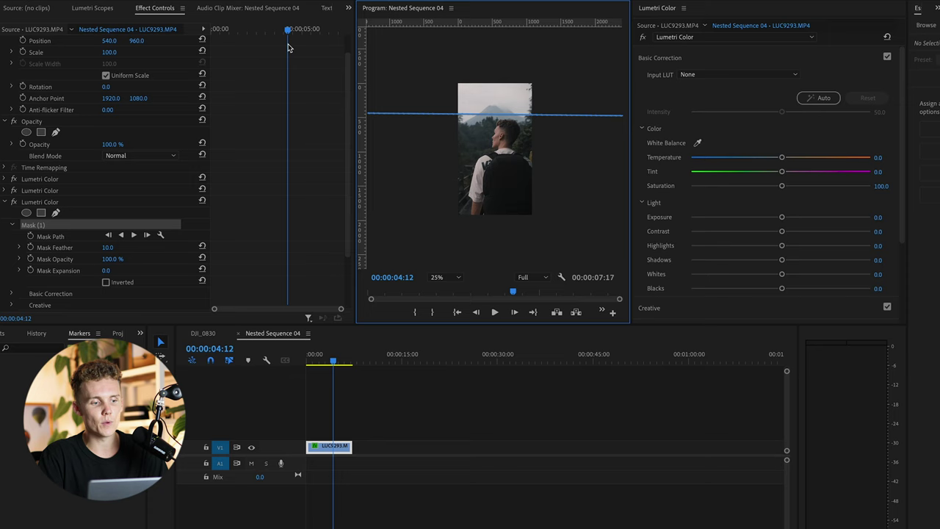
# Step: Set the sky mask's feather to 345 and raise the third effect's Exposure to 0.8
pyautogui.moveTo(107, 250); pyautogui.dragTo(129, 248)
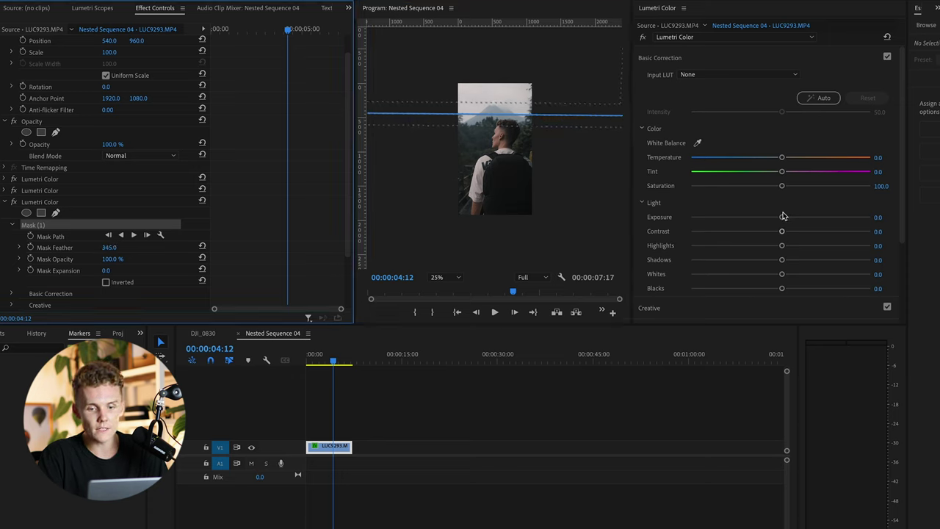
pyautogui.click(441, 278)
pyautogui.click(448, 295)
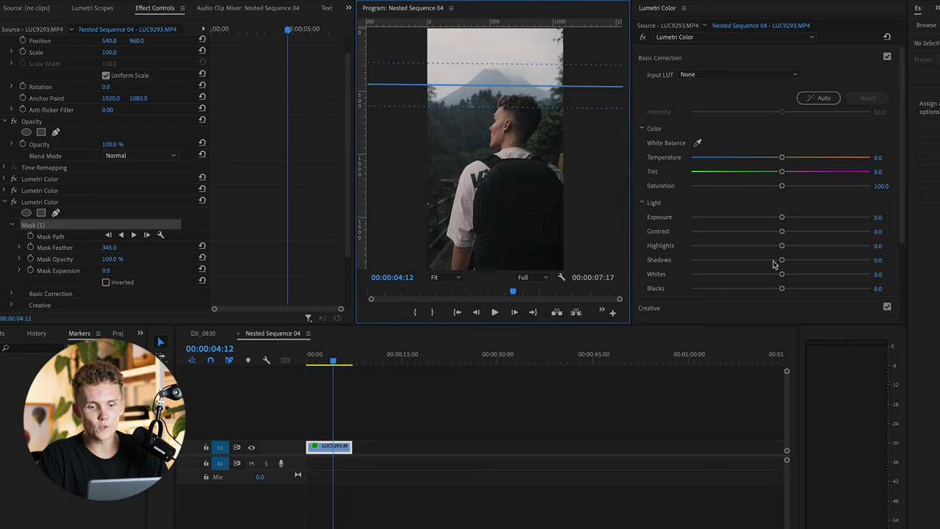
pyautogui.moveTo(783, 217)
pyautogui.mouseDown()
pyautogui.moveTo(815, 218)
pyautogui.moveTo(797, 222)
pyautogui.mouseUp()
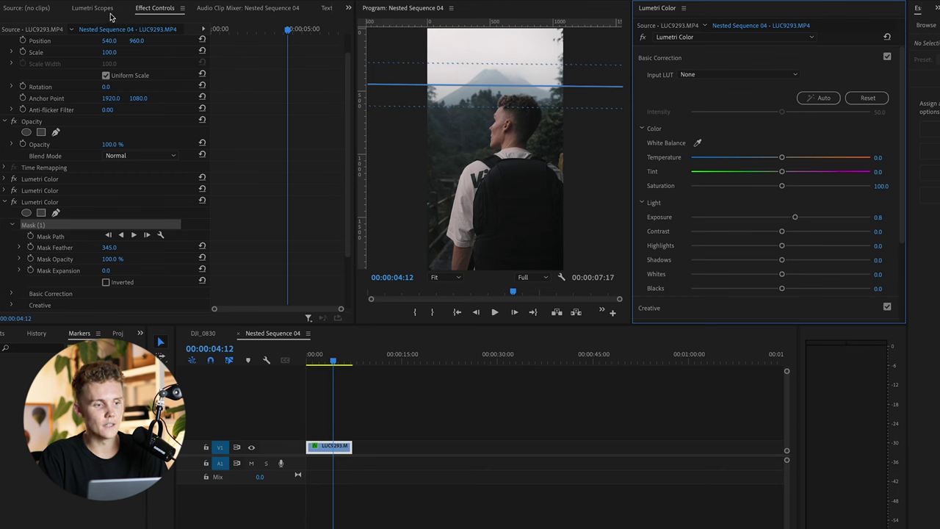
# Step: Check the sky adjustment in the Lumetri Scopes, comparing the frame at 00:00:03:31 with the third effect bypassed and enabled
pyautogui.click(92, 8)
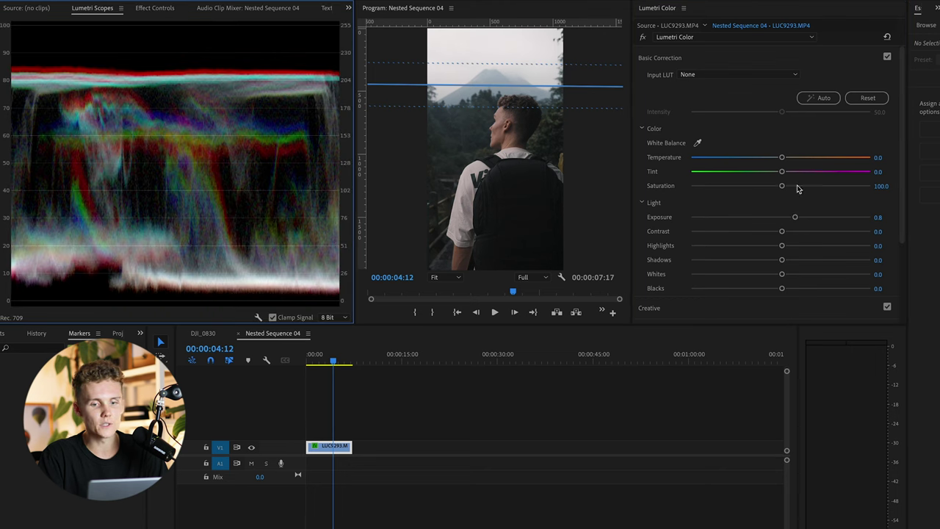
pyautogui.click(636, 27)
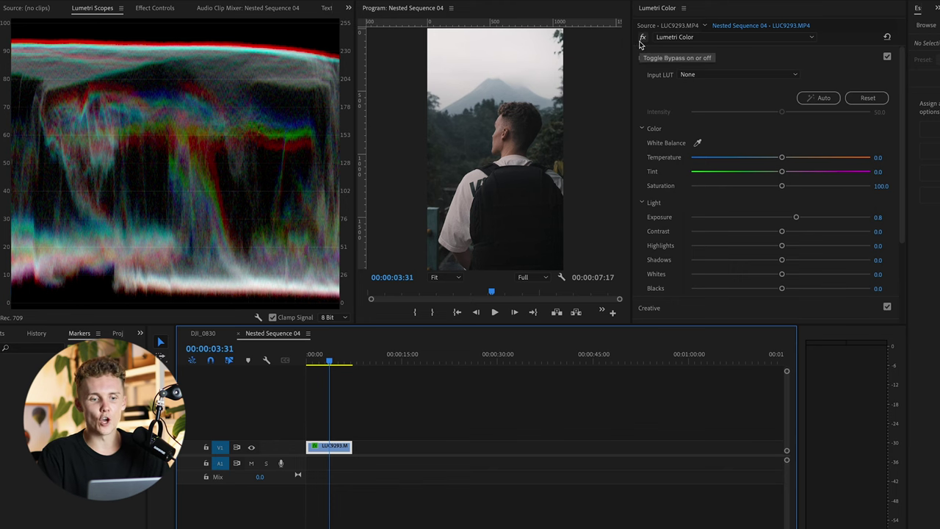
pyautogui.click(642, 37)
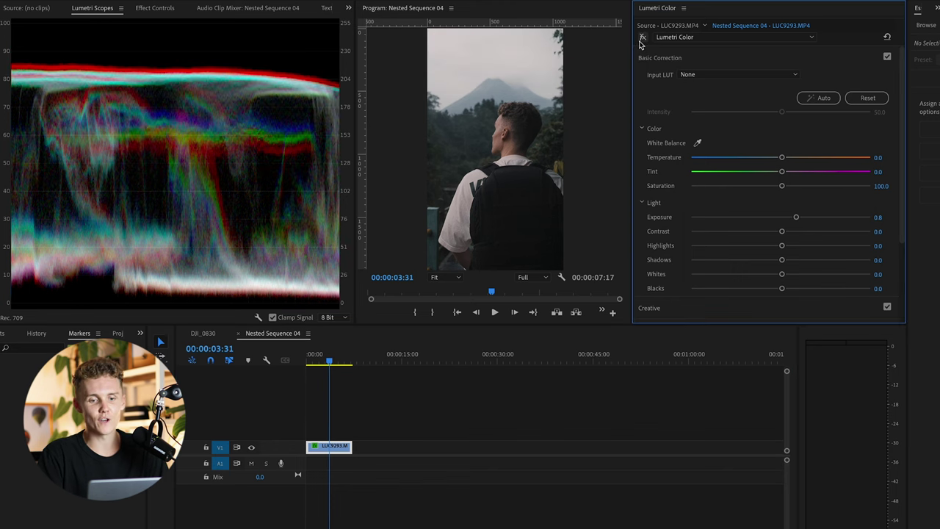
pyautogui.click(640, 42)
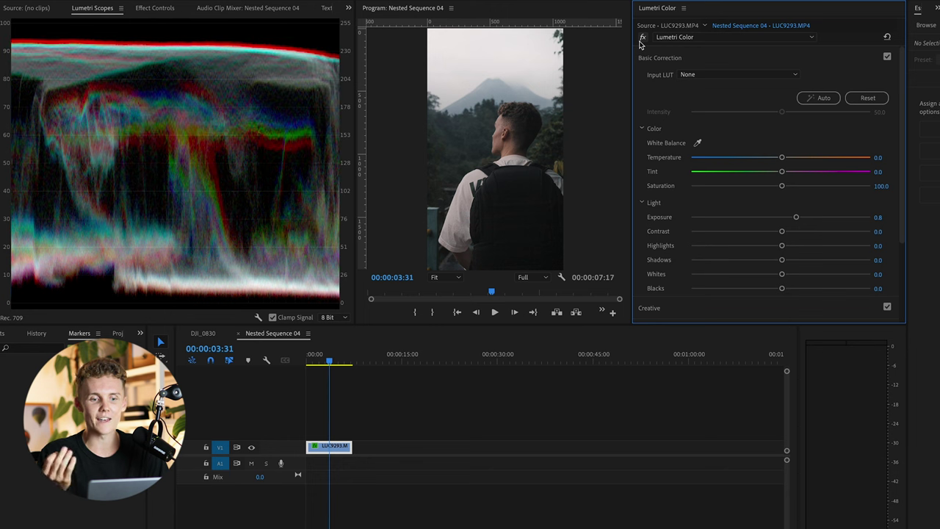
# Step: Lower the third effect's Saturation to 76.8 in Basic Correction
pyautogui.click(730, 37)
pyautogui.click(830, 75)
pyautogui.scroll(-3, 782, 246)
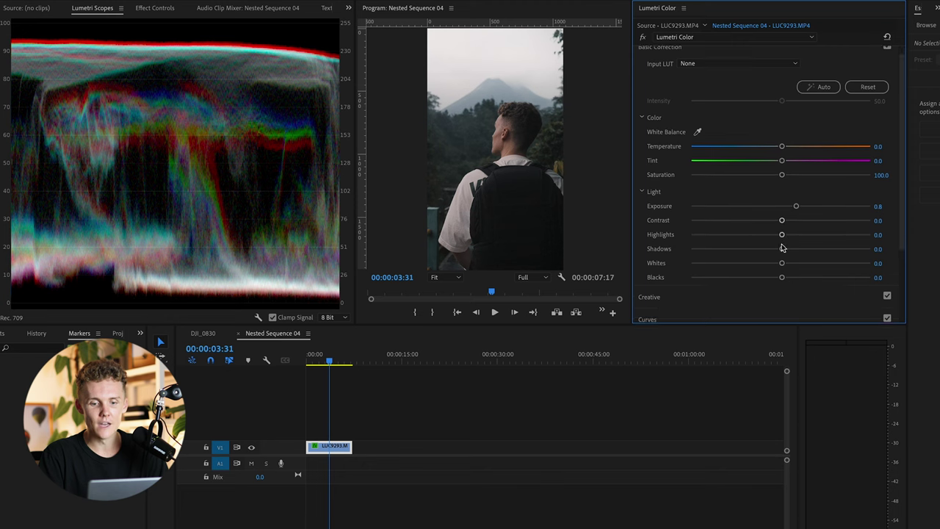
pyautogui.scroll(-1, 771, 300)
pyautogui.moveTo(782, 141); pyautogui.dragTo(760, 142)
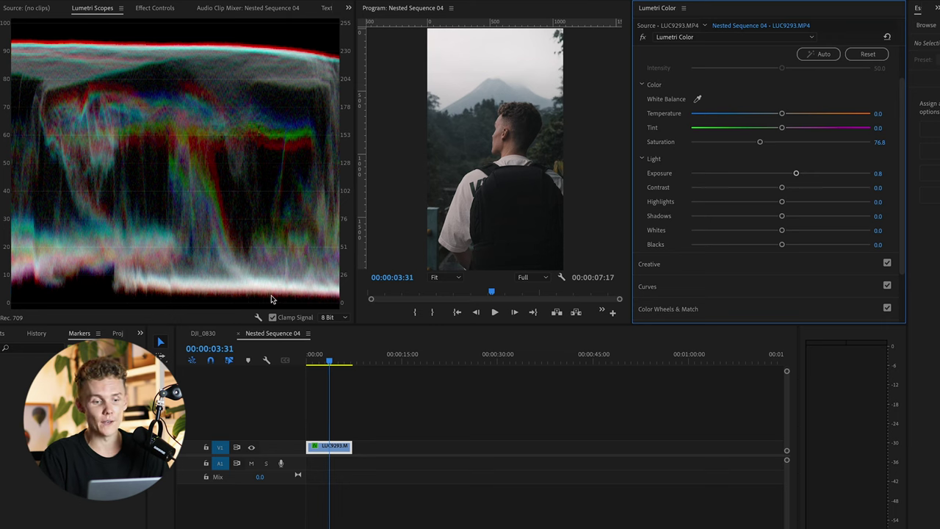
# Step: Play the graded clip from near its start to review the sky adjustment, and stop playback
pyautogui.click(311, 357)
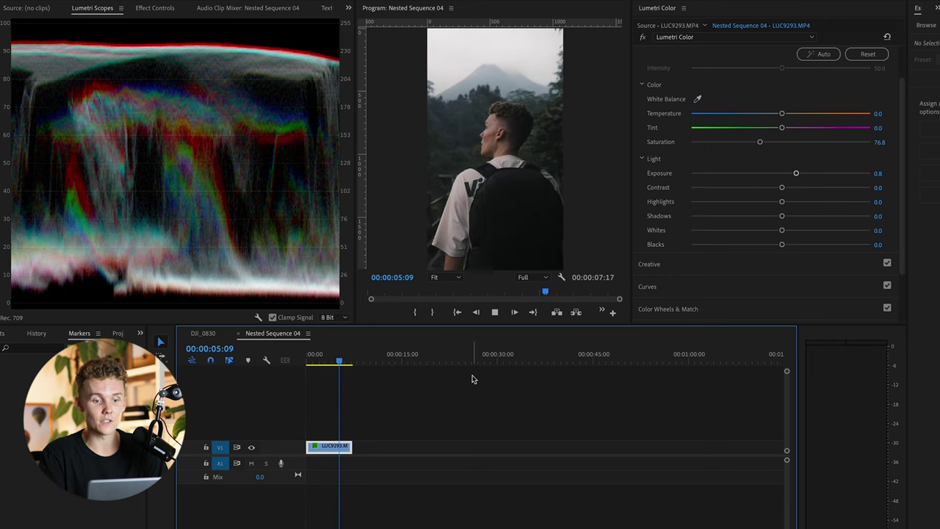
pyautogui.press('space')
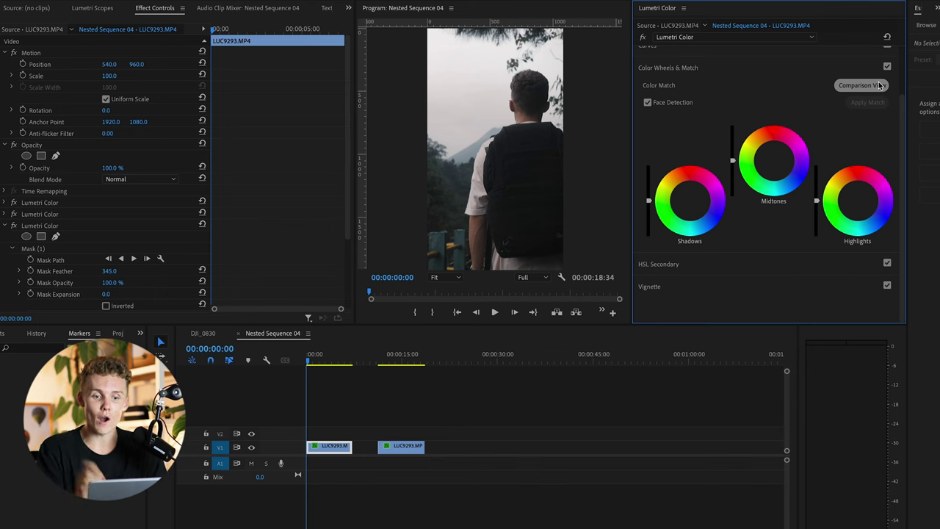
# Step: Compare the first clip's graded frame at 00:00:04:06 with the second clip's frame at 00:00:14:44
pyautogui.click(381, 402)
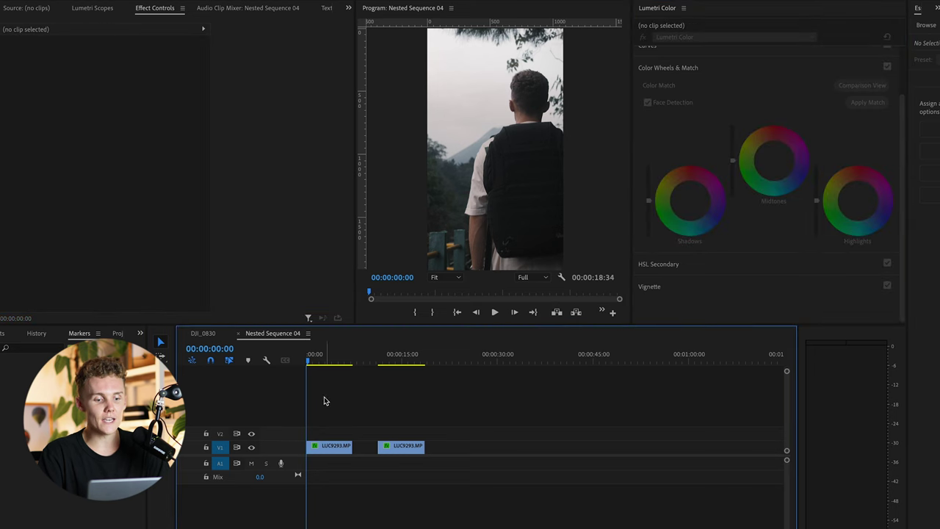
pyautogui.click(326, 446)
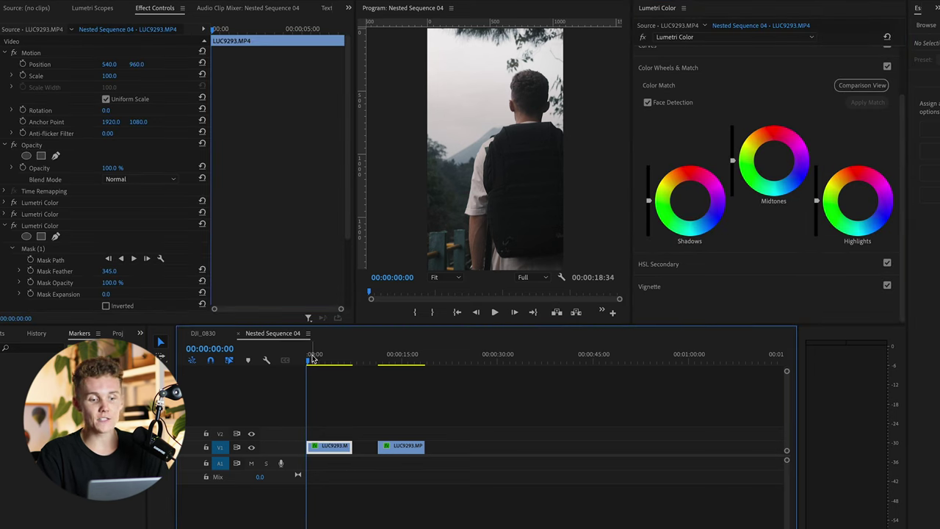
pyautogui.click(334, 360)
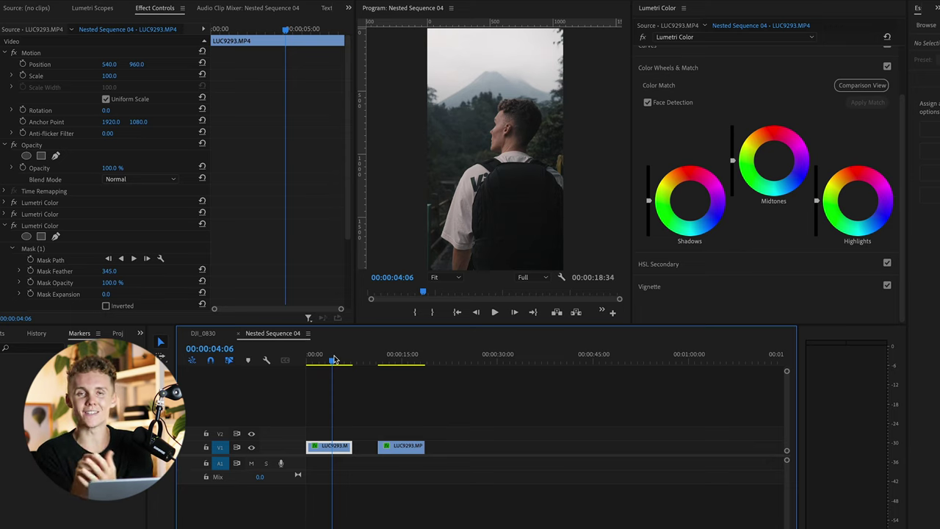
pyautogui.click(389, 358)
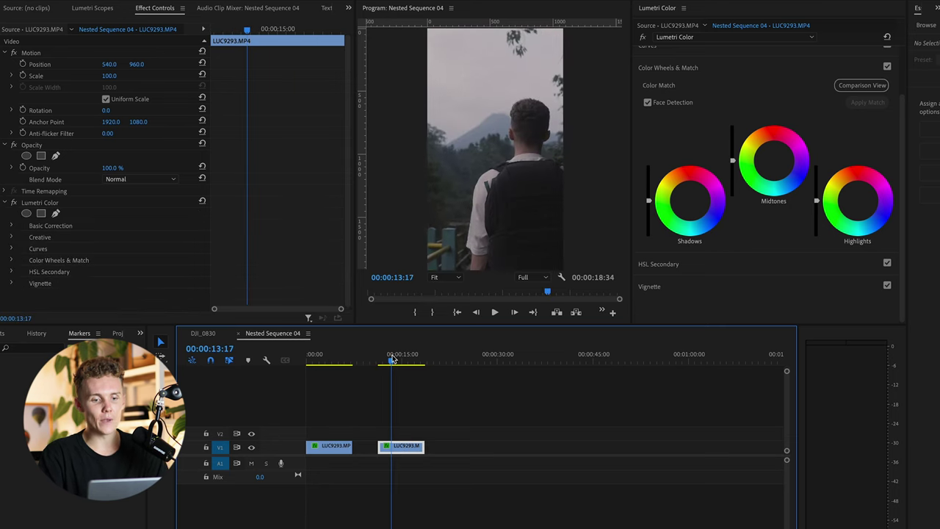
pyautogui.click(399, 360)
pyautogui.moveTo(399, 359); pyautogui.dragTo(402, 359)
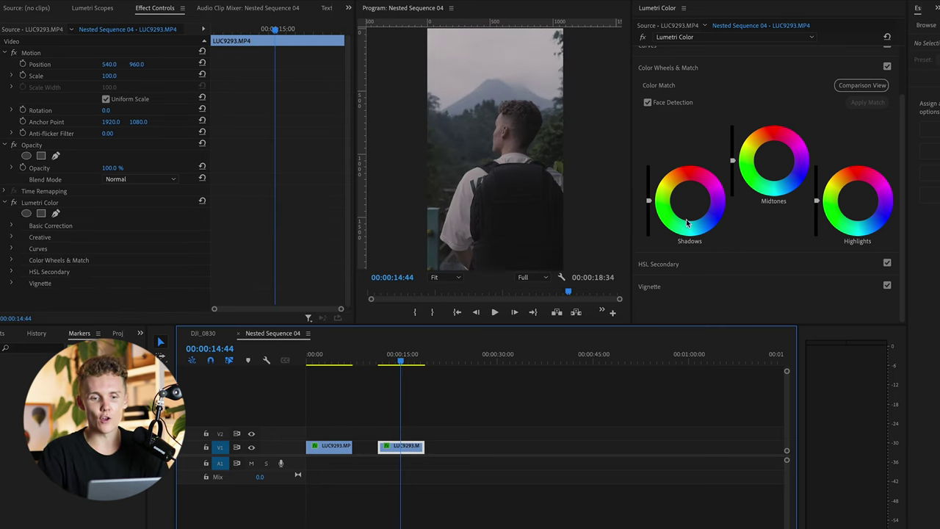
# Step: Review the second clip's existing Basic Correction color and light settings
pyautogui.scroll(2, 676, 81)
pyautogui.click(676, 59)
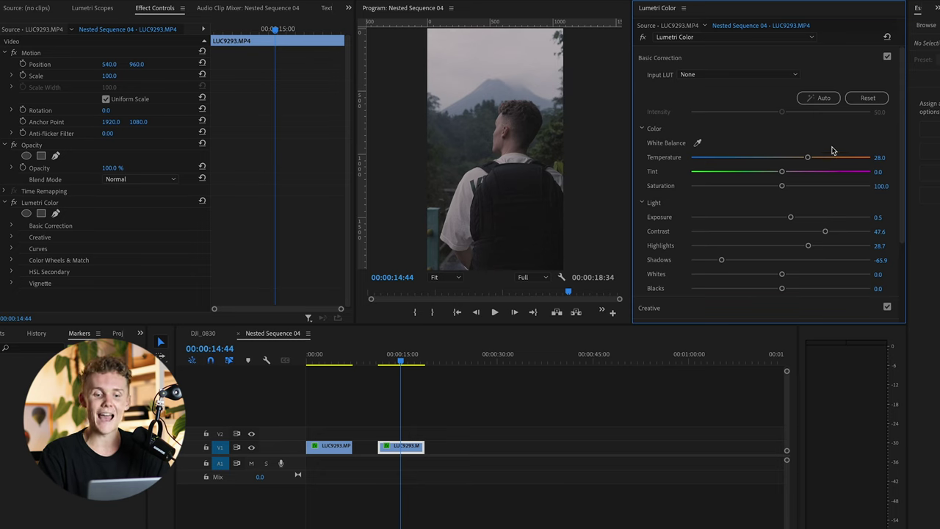
pyautogui.scroll(-4, 705, 254)
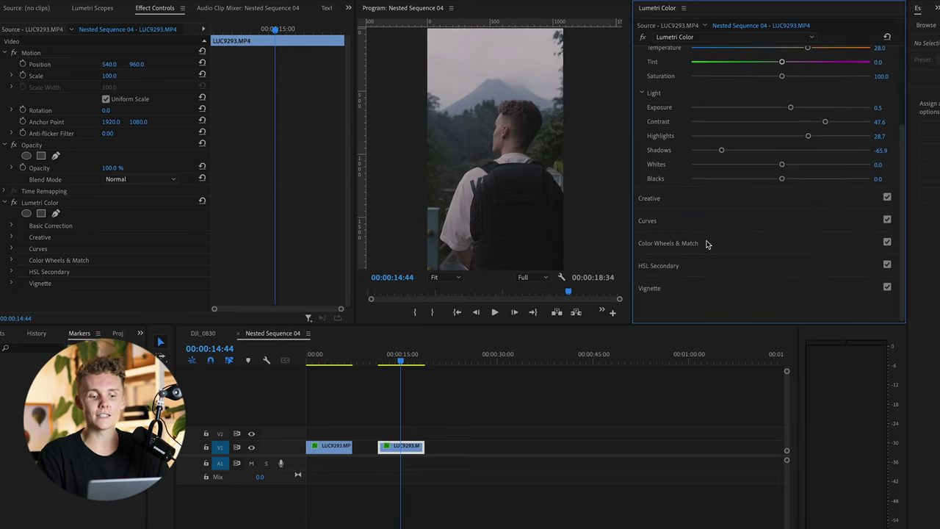
# Step: Compare the second clip's frame at 00:00:15:29 with the first clip's graded frame at 00:00:04:41
pyautogui.click(327, 357)
pyautogui.click(406, 358)
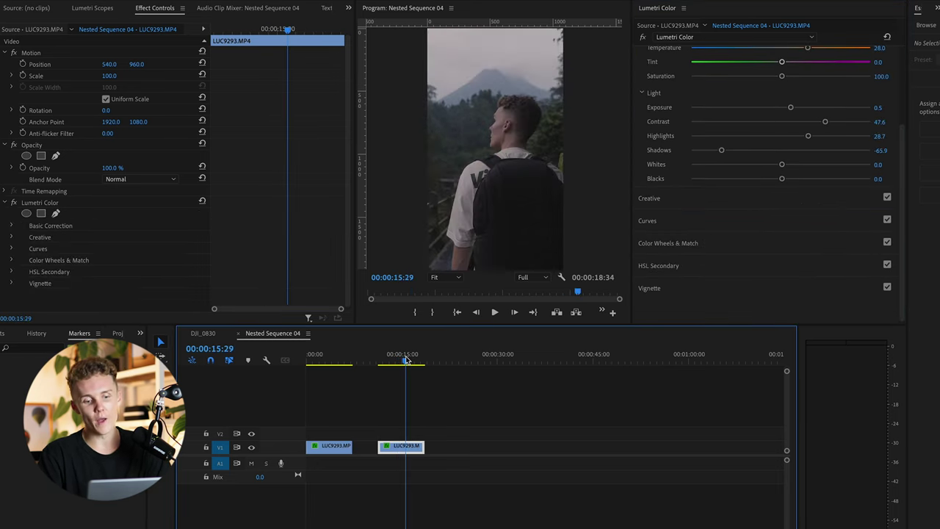
pyautogui.click(321, 370)
pyautogui.click(338, 350)
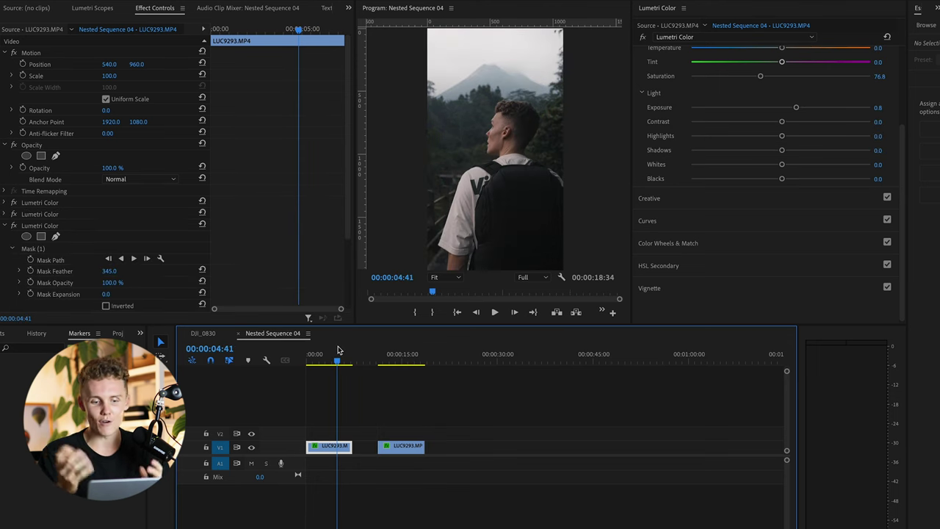
# Step: Park the playhead on the second clip at 00:00:15:24 and open the Color Match Comparison View
pyautogui.click(385, 357)
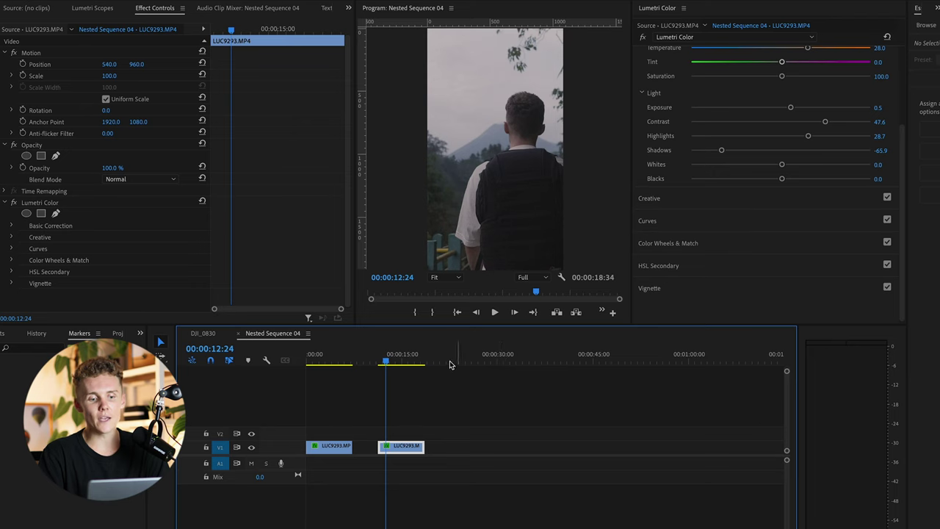
pyautogui.moveTo(387, 363); pyautogui.dragTo(405, 363)
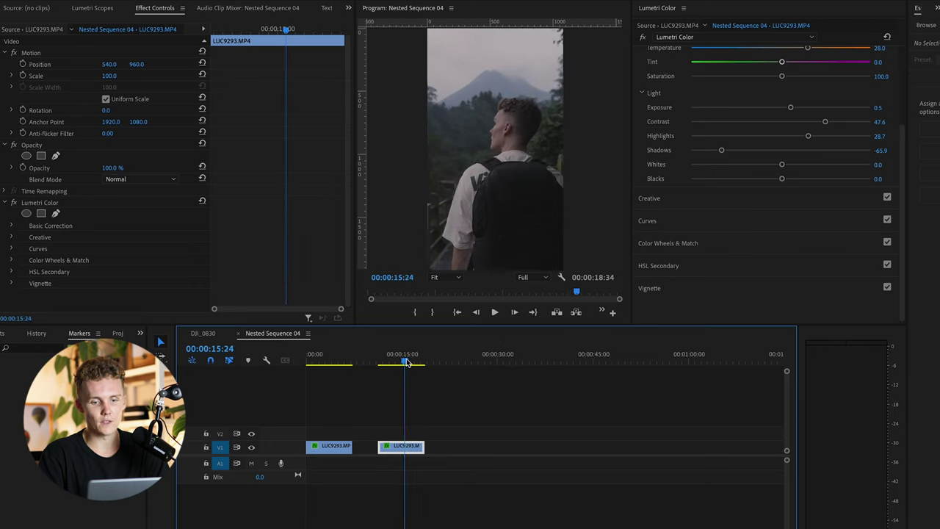
pyautogui.click(713, 248)
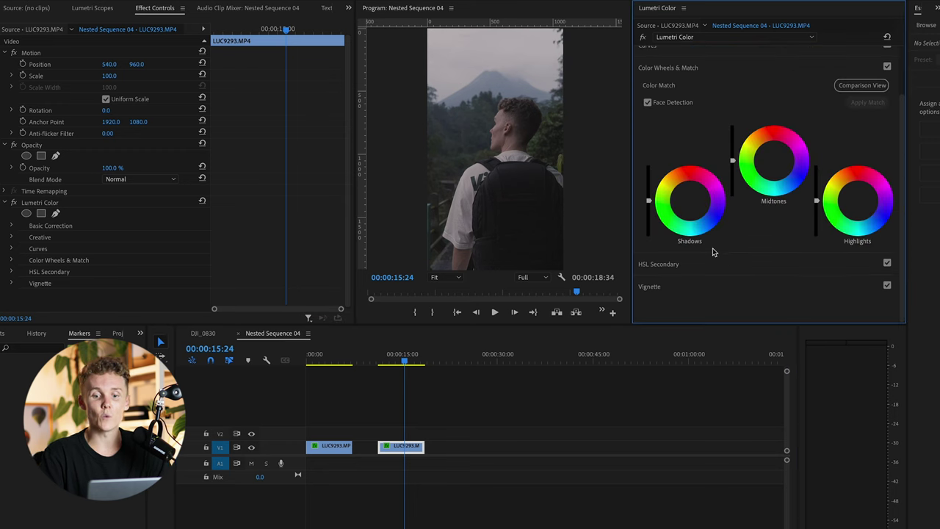
pyautogui.click(862, 85)
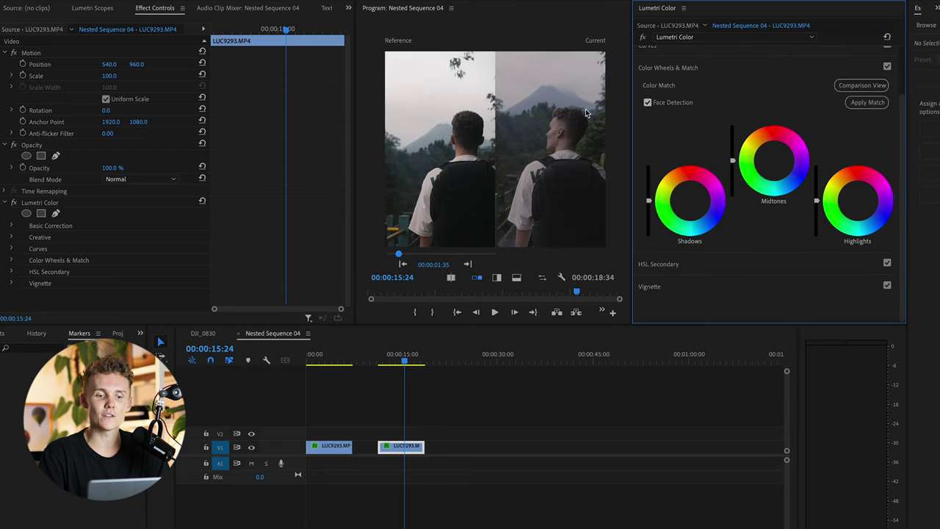
# Step: Set the comparison's reference frame to 00:00:03:25 in the first clip, where the man's pose resembles the current frame
pyautogui.moveTo(399, 254); pyautogui.dragTo(384, 254)
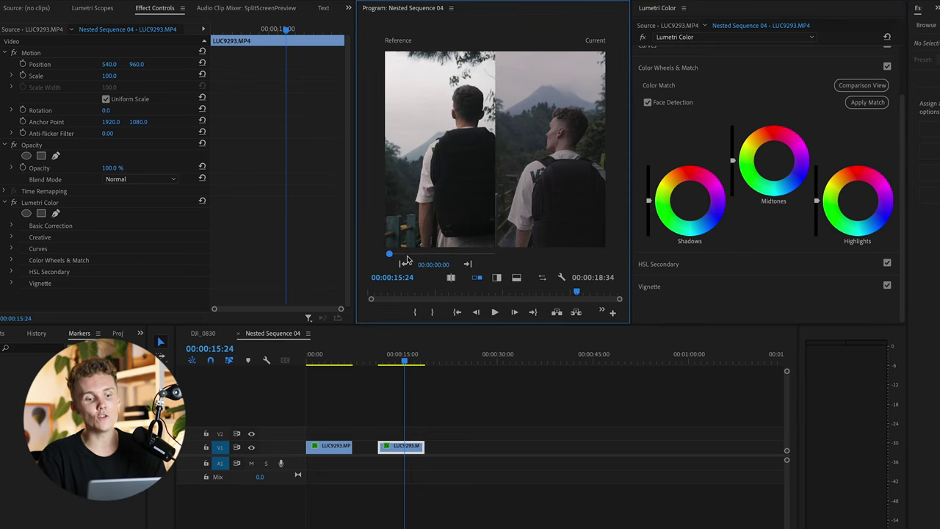
pyautogui.moveTo(390, 254); pyautogui.dragTo(397, 254)
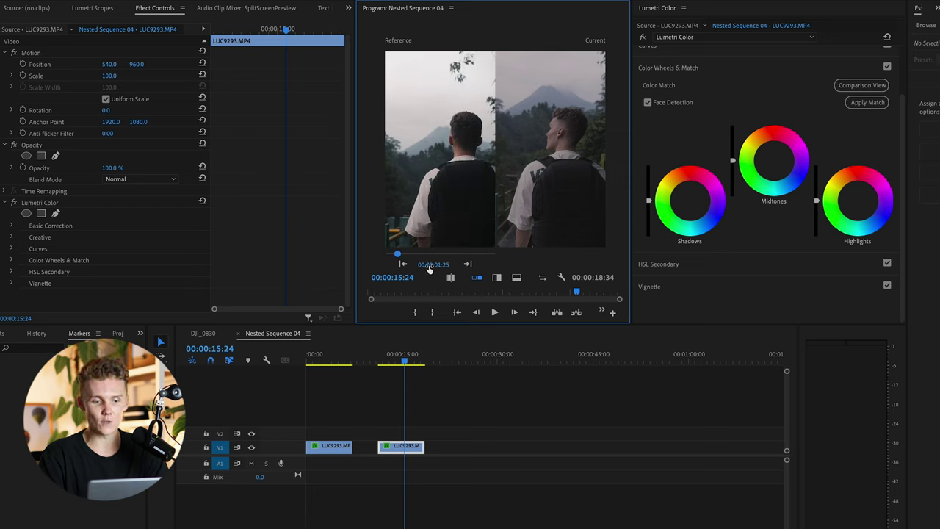
pyautogui.moveTo(398, 255); pyautogui.dragTo(409, 257)
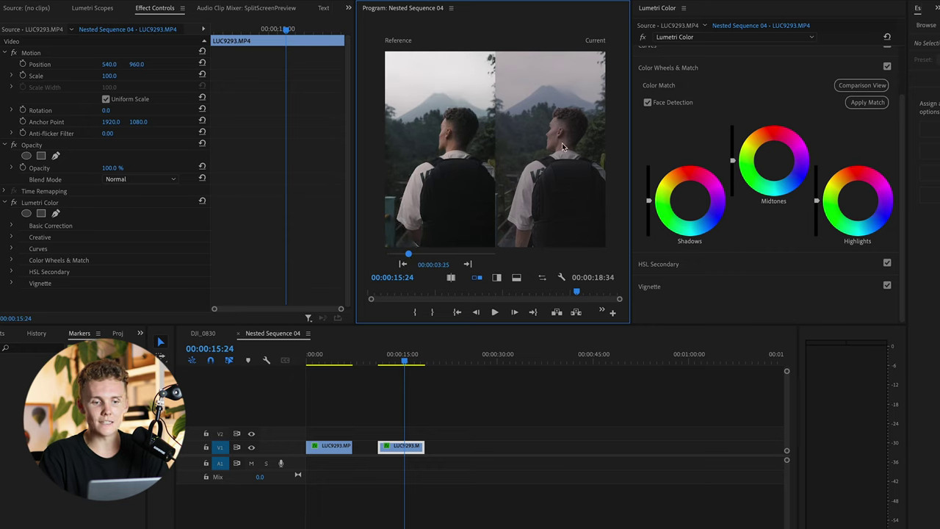
# Step: Apply the color match from the reference frame to the second clip with Face Detection enabled
pyautogui.click(872, 105)
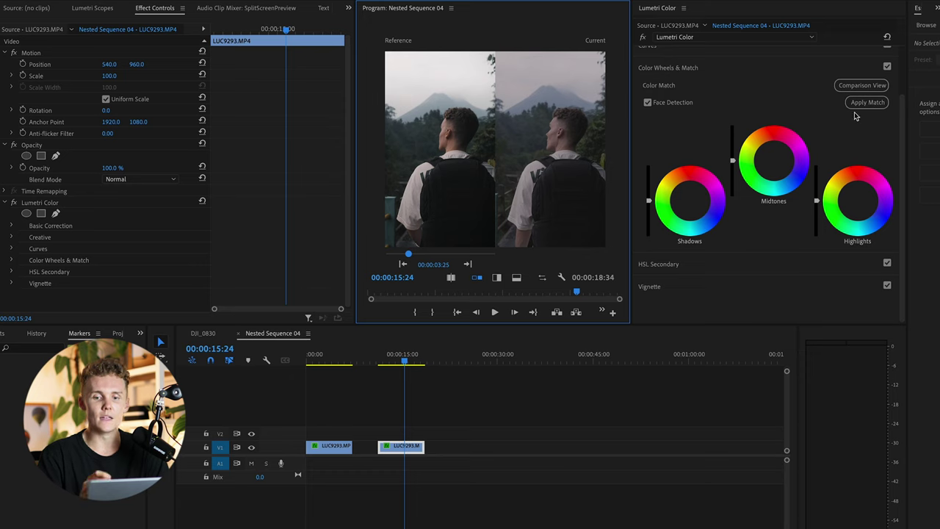
pyautogui.click(859, 106)
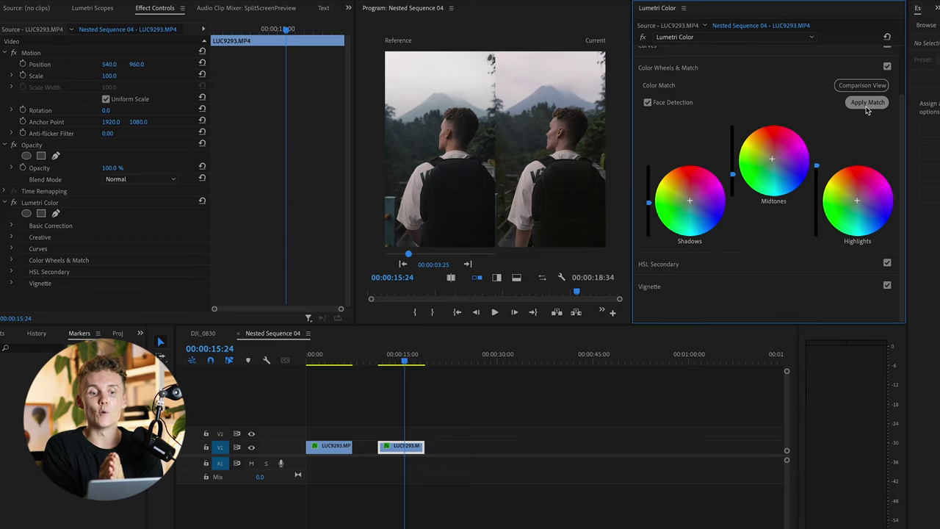
pyautogui.scroll(2, 747, 120)
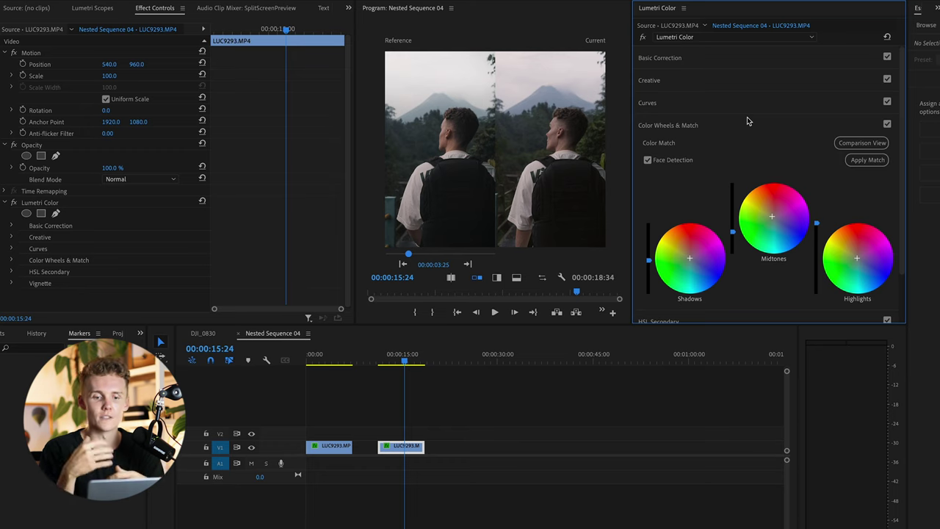